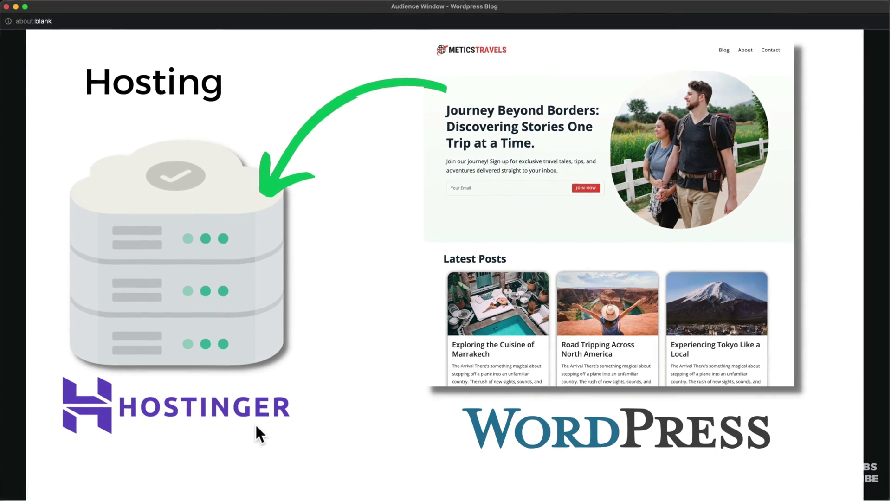
Expand the tutorial video's full description to reveal the Hostinger discount link.
{"action": "scroll", "coordinate": [344, 455], "scroll_direction": "down", "scroll_amount": 1}
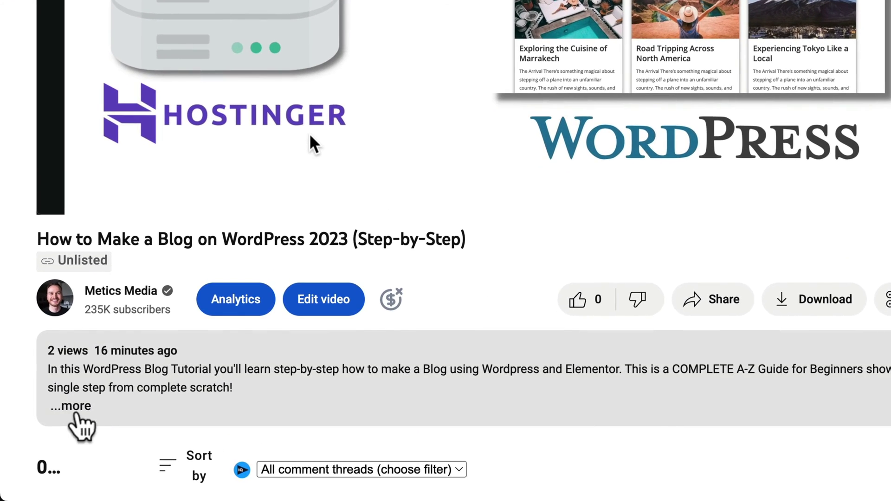
{"action": "left_click", "coordinate": [46, 442]}
{"action": "scroll", "coordinate": [403, 413], "scroll_direction": "down", "scroll_amount": 3}
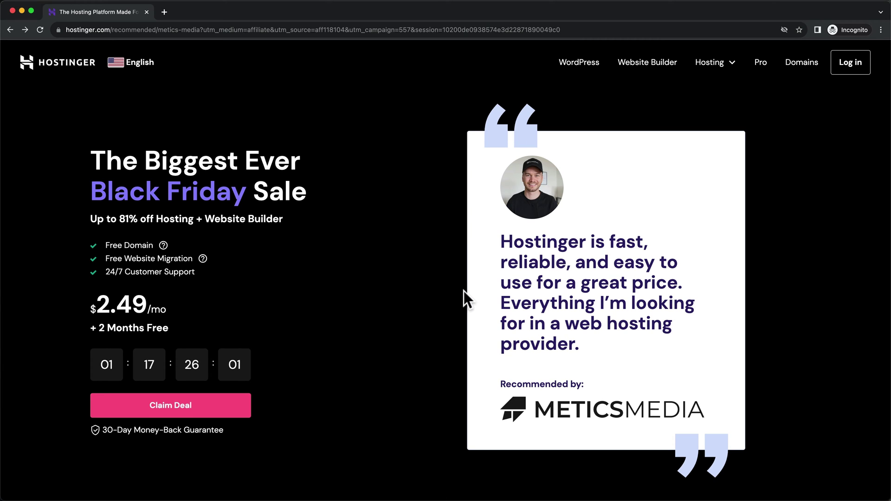
Highlight the Black Friday Sale headline and the METICSMEDIA logo on the sale page.
{"action": "left_click_drag", "start_coordinate": [93, 153], "coordinate": [328, 255]}
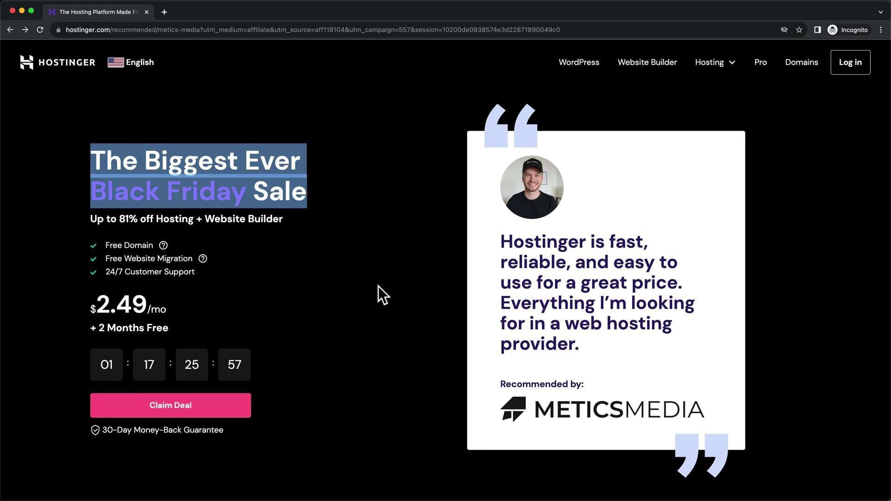
{"action": "left_click", "coordinate": [362, 329]}
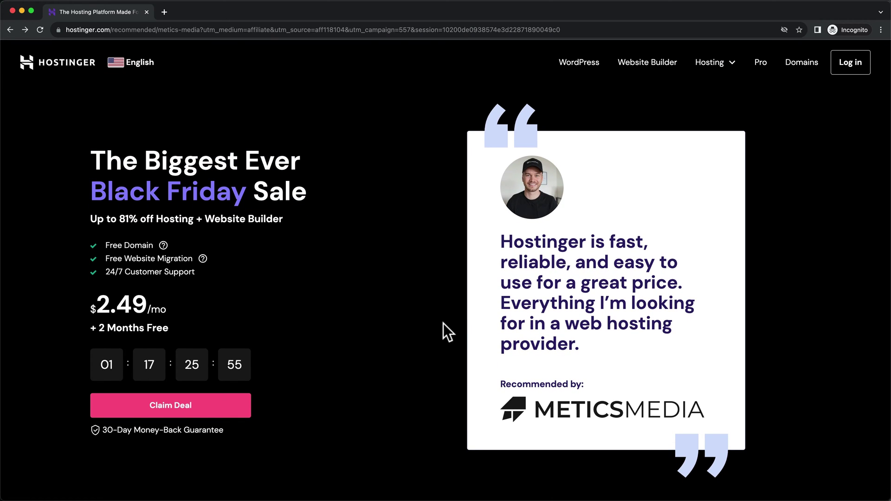
{"action": "scroll", "coordinate": [580, 278], "scroll_direction": "down", "scroll_amount": 1}
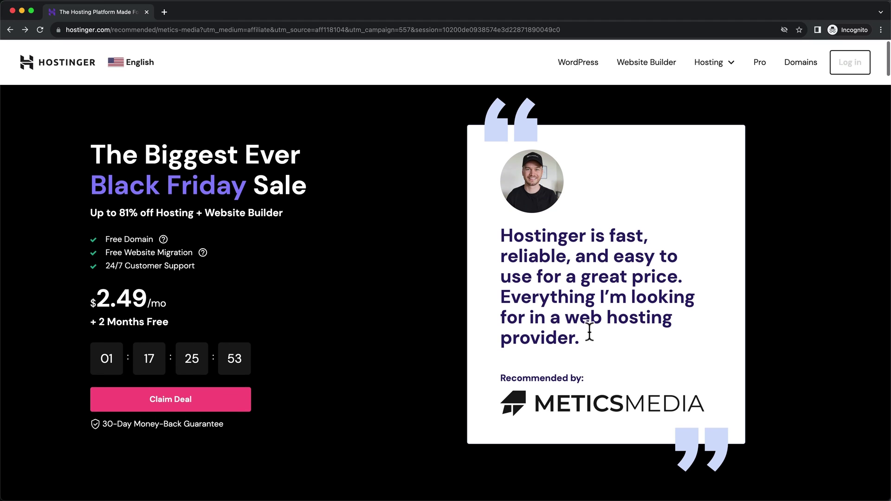
{"action": "left_click_drag", "start_coordinate": [553, 412], "coordinate": [692, 408]}
{"action": "left_click", "coordinate": [417, 334]}
{"action": "scroll", "coordinate": [417, 334], "scroll_direction": "up", "scroll_amount": 1}
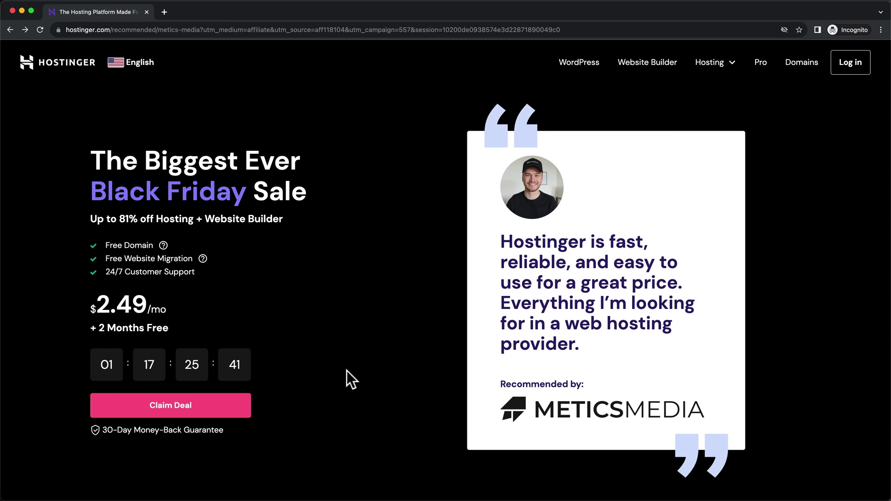
Highlight the 30-Day Money-Back Guarantee line, then scroll down to the hosting plan pricing cards.
{"action": "scroll", "coordinate": [348, 376], "scroll_direction": "down", "scroll_amount": 2}
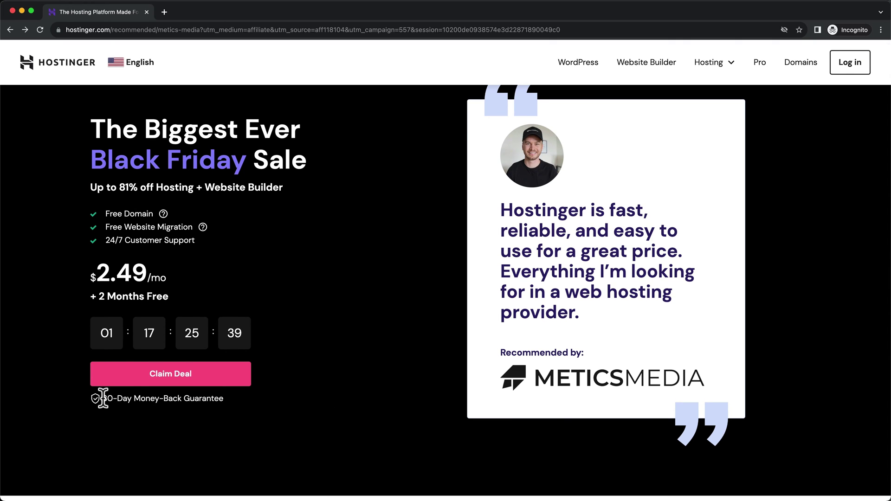
{"action": "left_click_drag", "start_coordinate": [102, 398], "coordinate": [267, 408]}
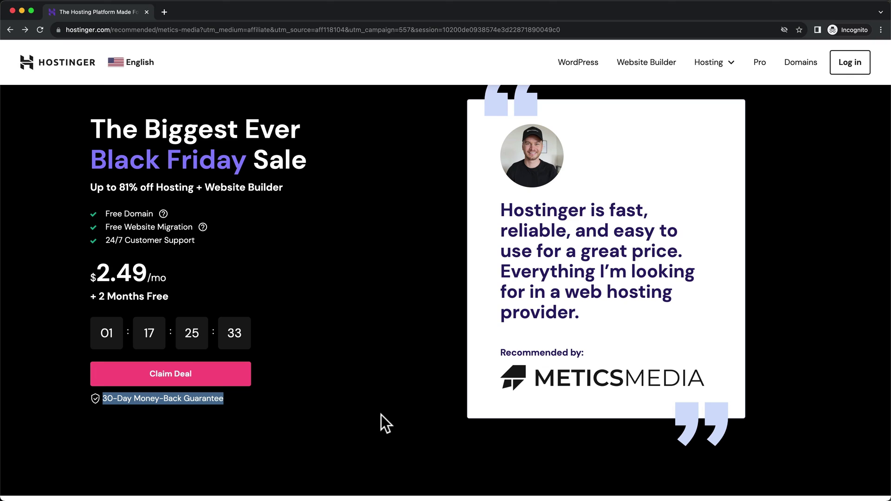
{"action": "left_click", "coordinate": [401, 357]}
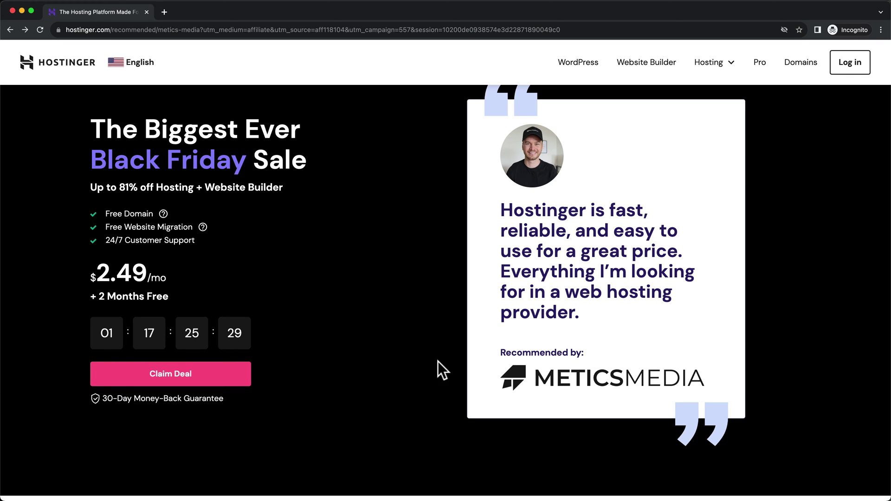
{"action": "scroll", "coordinate": [438, 346], "scroll_direction": "down", "scroll_amount": 2}
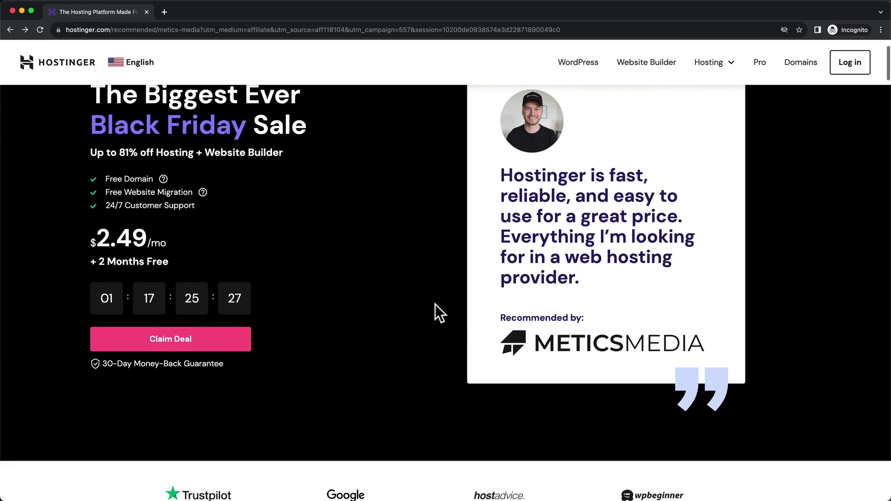
{"action": "scroll", "coordinate": [455, 333], "scroll_direction": "down", "scroll_amount": 10}
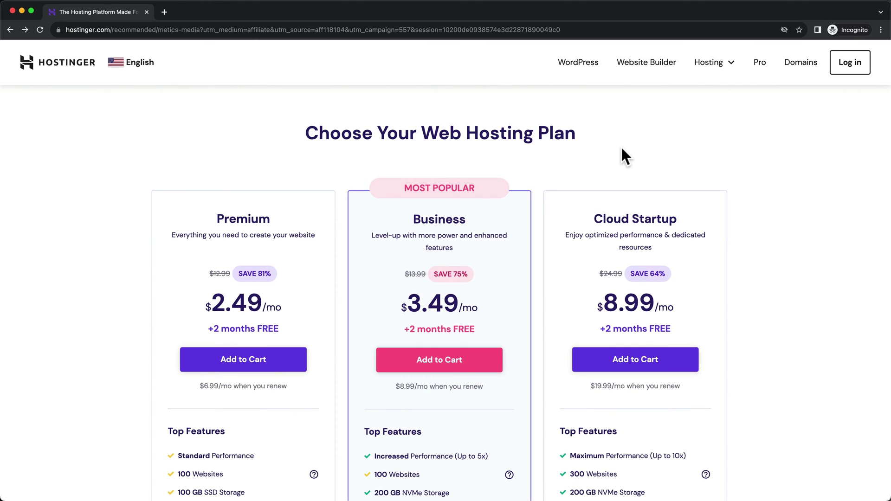
{"action": "scroll", "coordinate": [622, 152], "scroll_direction": "down", "scroll_amount": 1}
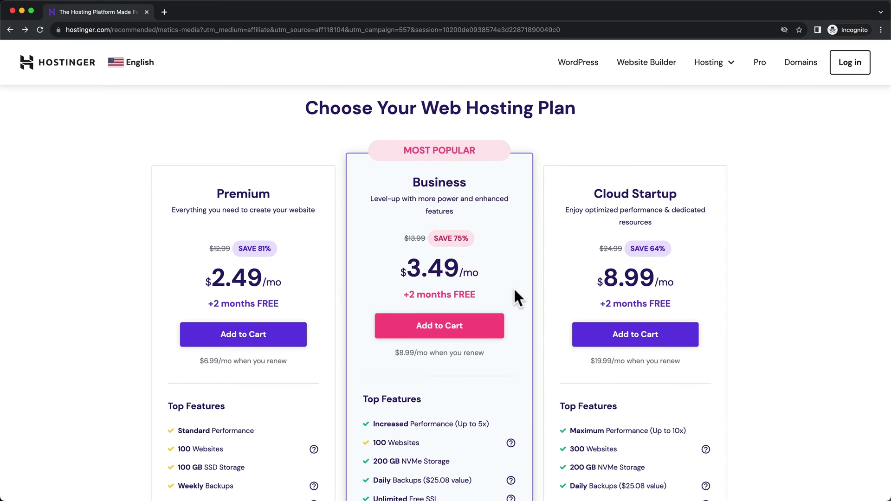
{"action": "left_click", "coordinate": [450, 333]}
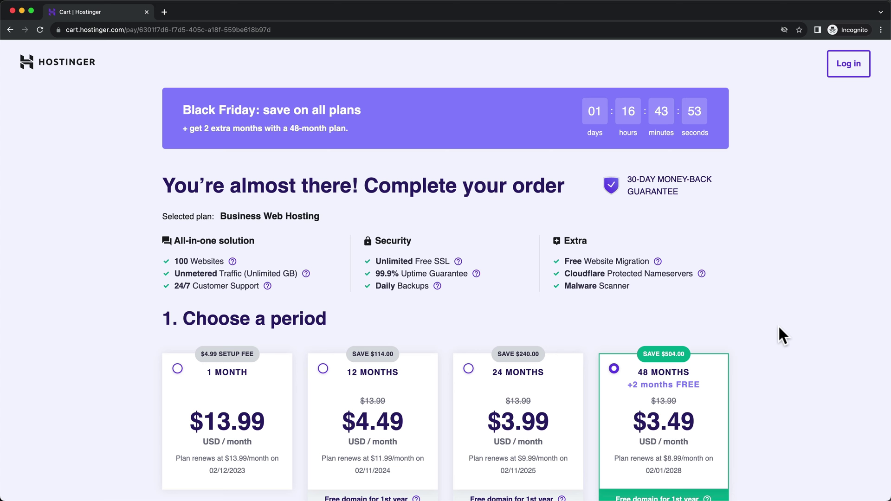
{"action": "scroll", "coordinate": [779, 328], "scroll_direction": "down", "scroll_amount": 2}
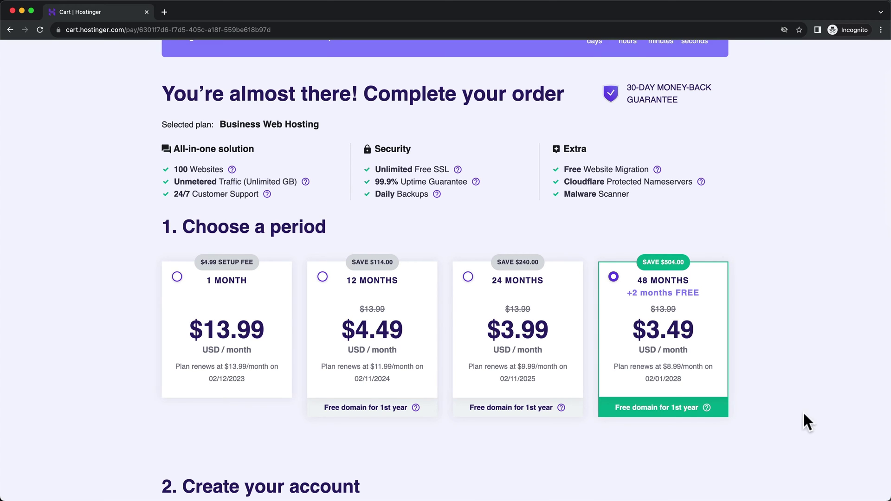
{"action": "scroll", "coordinate": [794, 313], "scroll_direction": "up", "scroll_amount": 1}
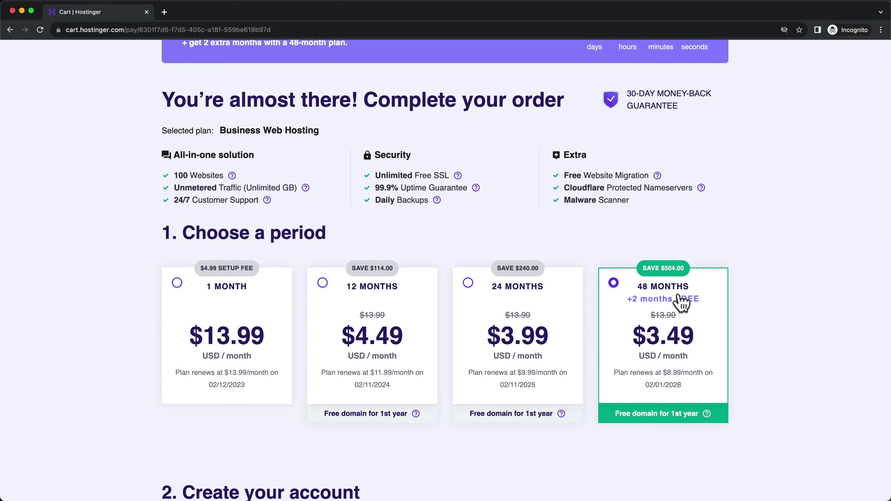
{"action": "scroll", "coordinate": [691, 335], "scroll_direction": "down", "scroll_amount": 1}
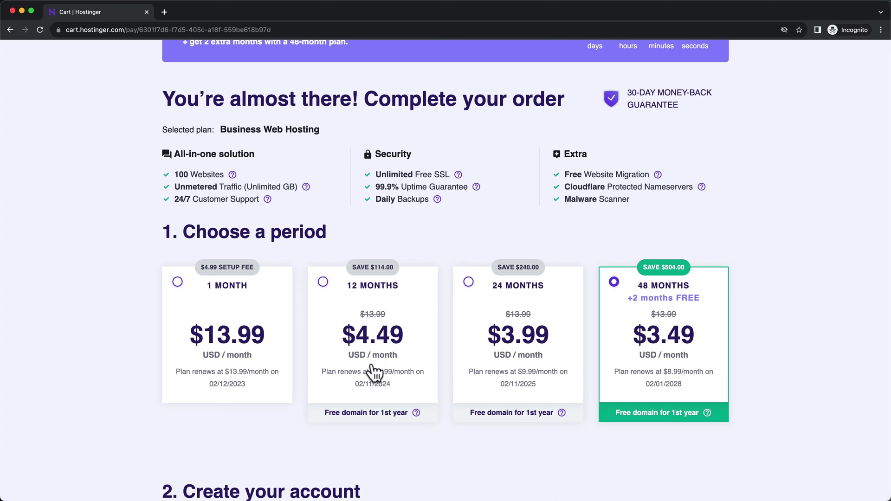
{"action": "scroll", "coordinate": [409, 385], "scroll_direction": "down", "scroll_amount": 1}
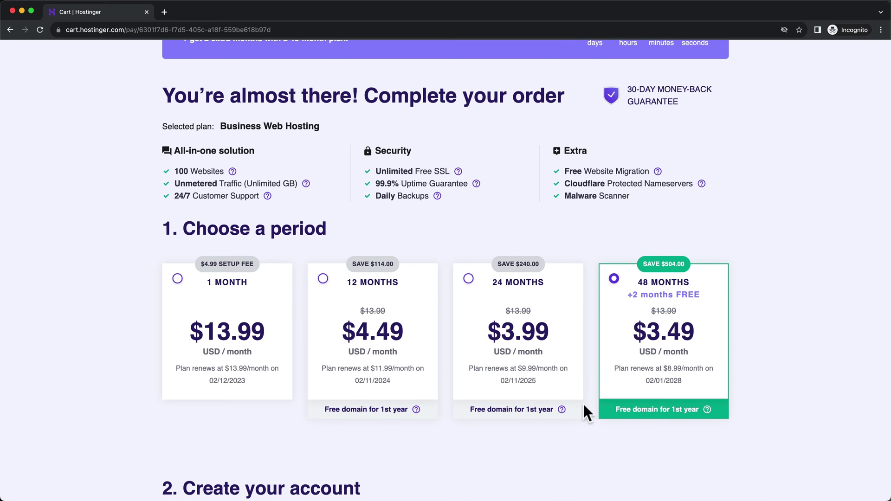
{"action": "scroll", "coordinate": [574, 408], "scroll_direction": "down", "scroll_amount": 1}
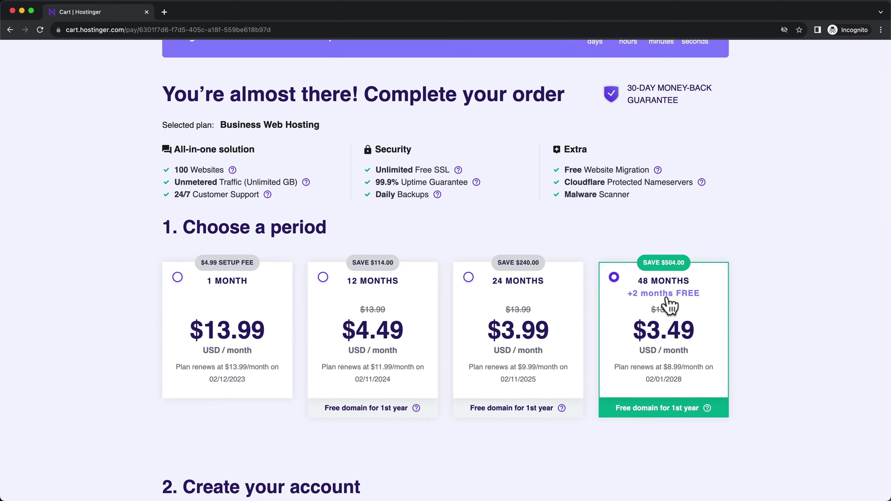
{"action": "scroll", "coordinate": [697, 297], "scroll_direction": "down", "scroll_amount": 2}
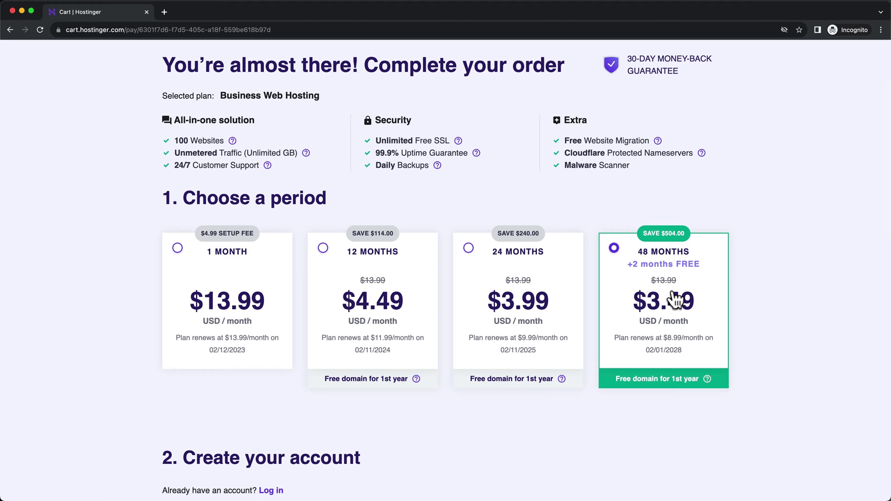
{"action": "scroll", "coordinate": [668, 301], "scroll_direction": "down", "scroll_amount": 5}
Apply coupon code METICSMEDIA at checkout, bringing the discount to 78% and the total to $162.38.
{"action": "scroll", "coordinate": [418, 271], "scroll_direction": "down", "scroll_amount": 6}
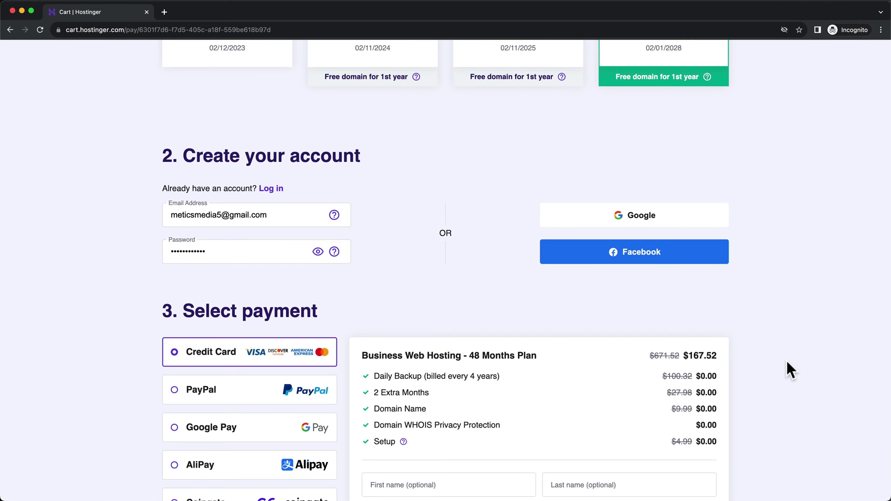
{"action": "scroll", "coordinate": [786, 370], "scroll_direction": "down", "scroll_amount": 4}
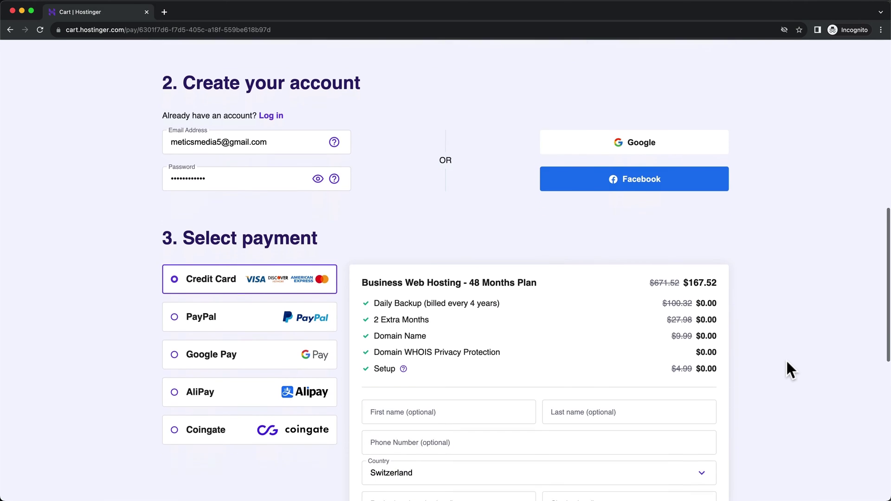
{"action": "scroll", "coordinate": [787, 363], "scroll_direction": "down", "scroll_amount": 4}
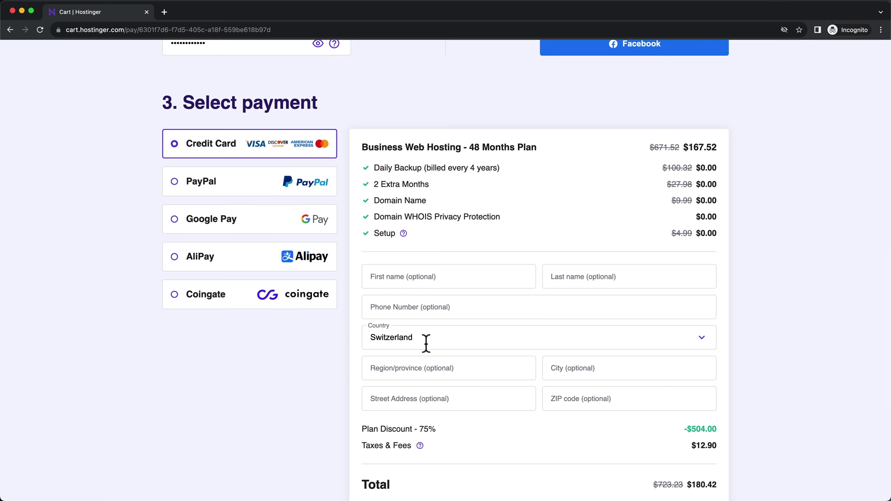
{"action": "scroll", "coordinate": [549, 343], "scroll_direction": "down", "scroll_amount": 8}
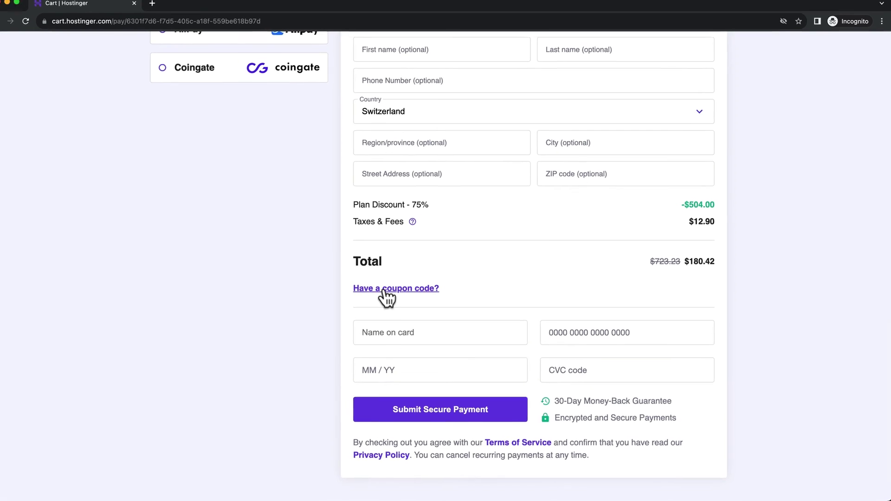
{"action": "left_click", "coordinate": [292, 235]}
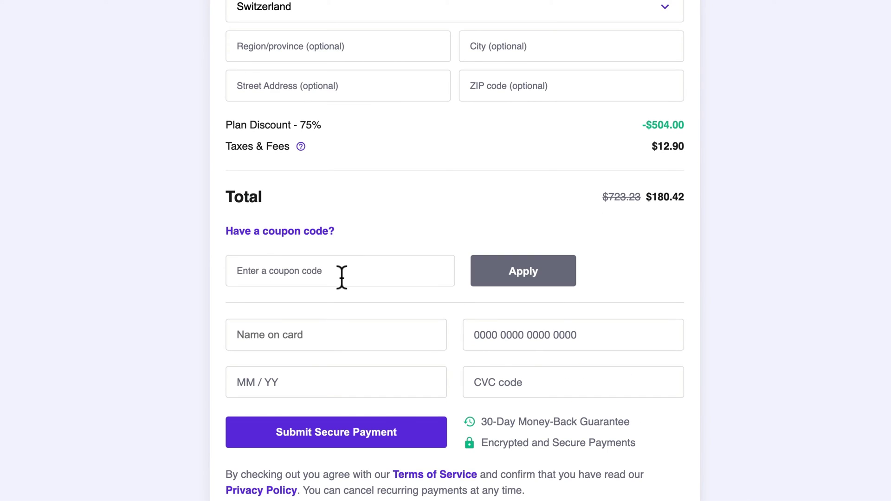
{"action": "left_click", "coordinate": [290, 269]}
{"action": "type", "text": "M"}
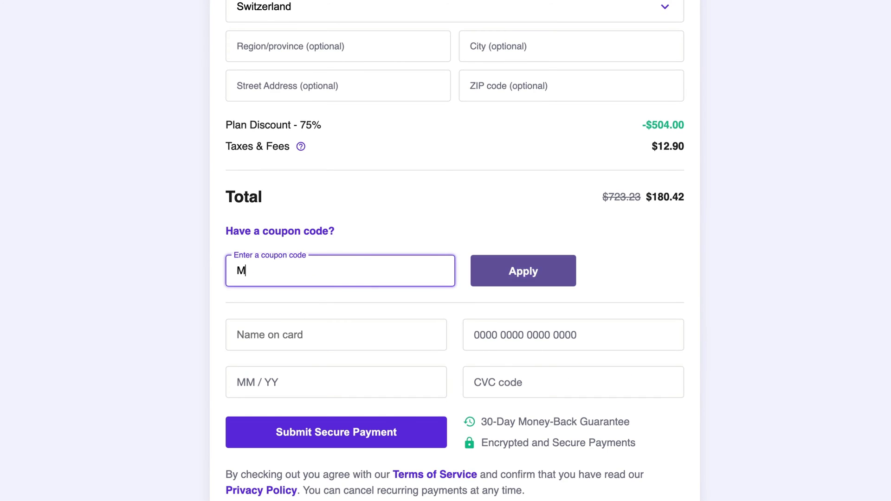
{"action": "type", "text": "ETICSMEDIA"}
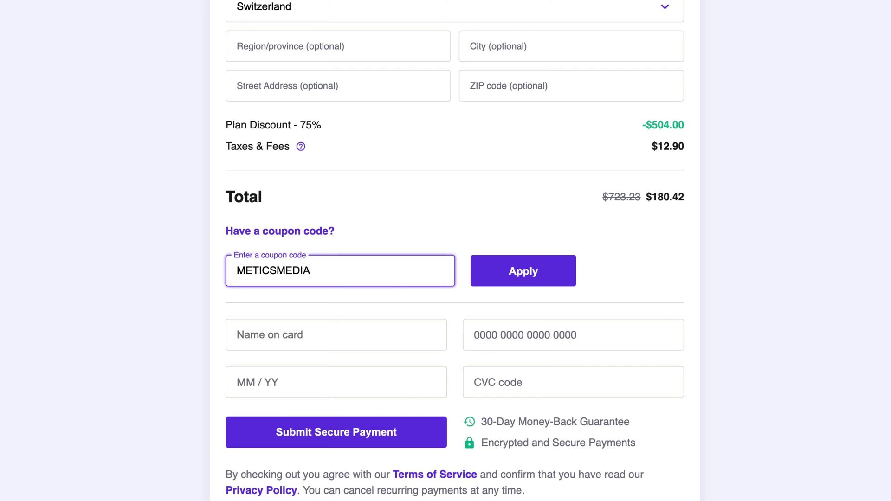
{"action": "left_click", "coordinate": [513, 270]}
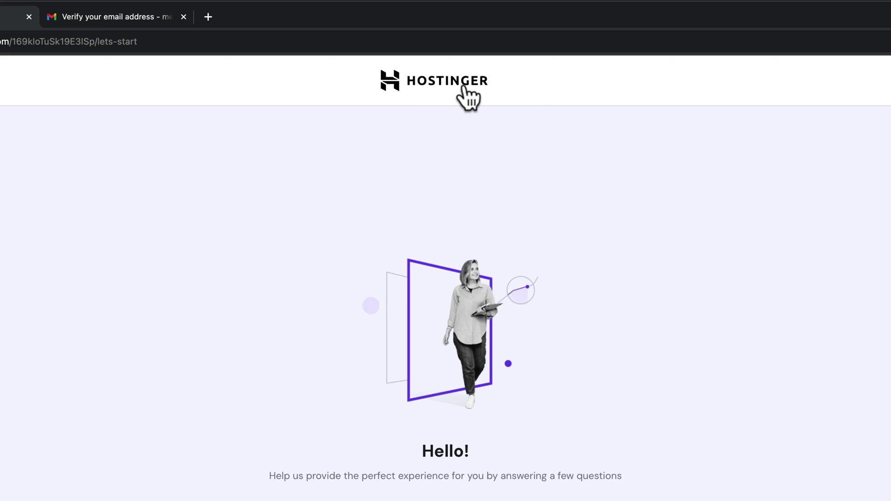
Skip onboarding to the hPanel Home dashboard and highlight the verification email notice.
{"action": "left_click", "coordinate": [453, 93]}
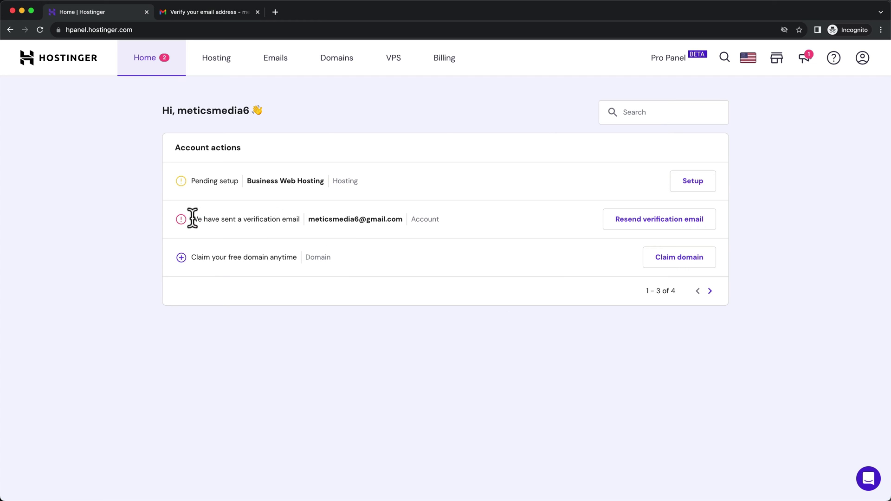
{"action": "left_click_drag", "start_coordinate": [191, 218], "coordinate": [401, 219]}
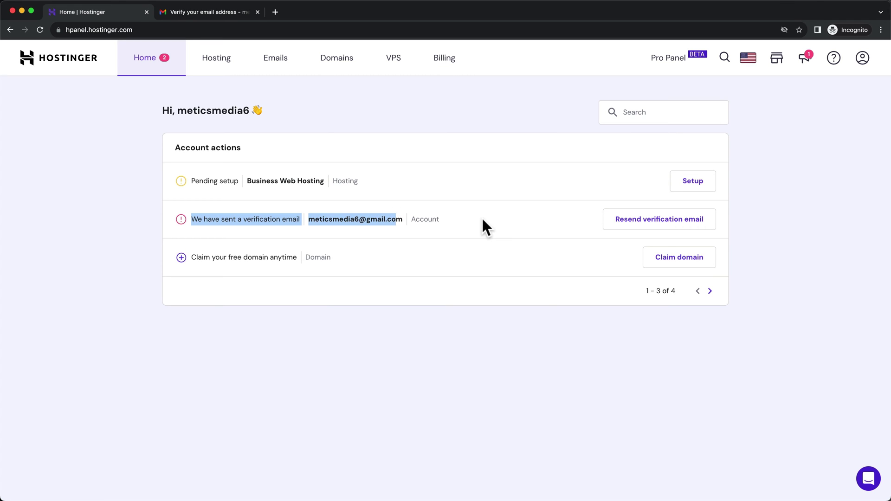
Open Hostinger's 'Verify your email address' message in Gmail and confirm the account email.
{"action": "left_click", "coordinate": [219, 12]}
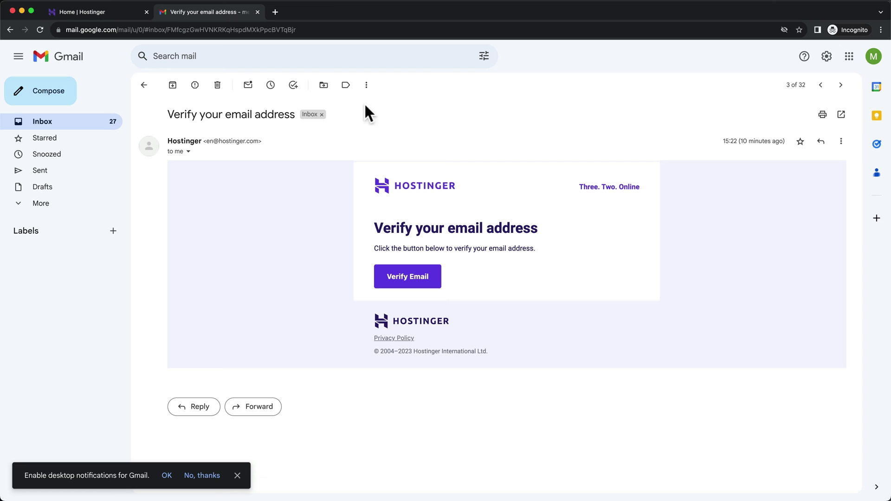
{"action": "left_click_drag", "start_coordinate": [167, 114], "coordinate": [292, 119]}
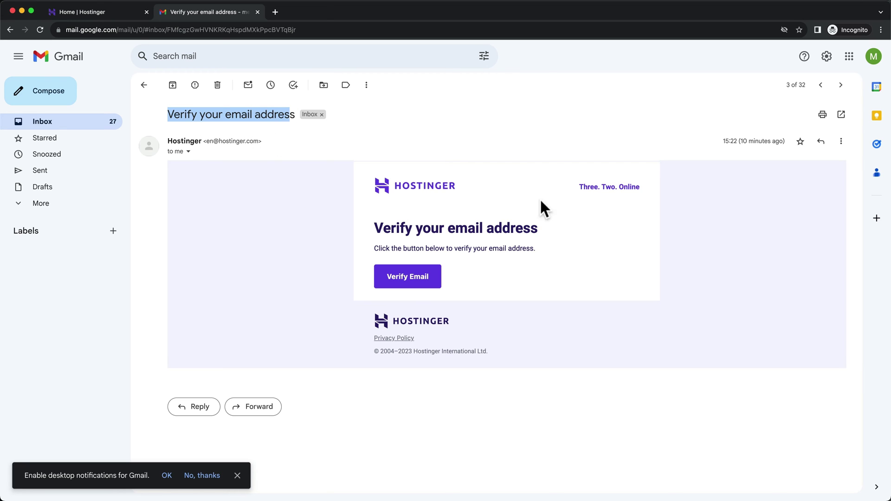
{"action": "left_click", "coordinate": [412, 282]}
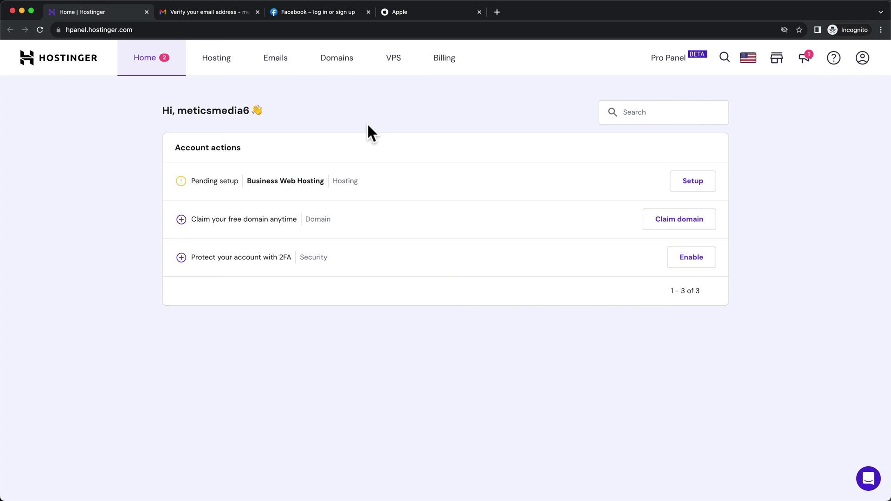
{"action": "left_click", "coordinate": [328, 12]}
{"action": "left_click", "coordinate": [158, 30]}
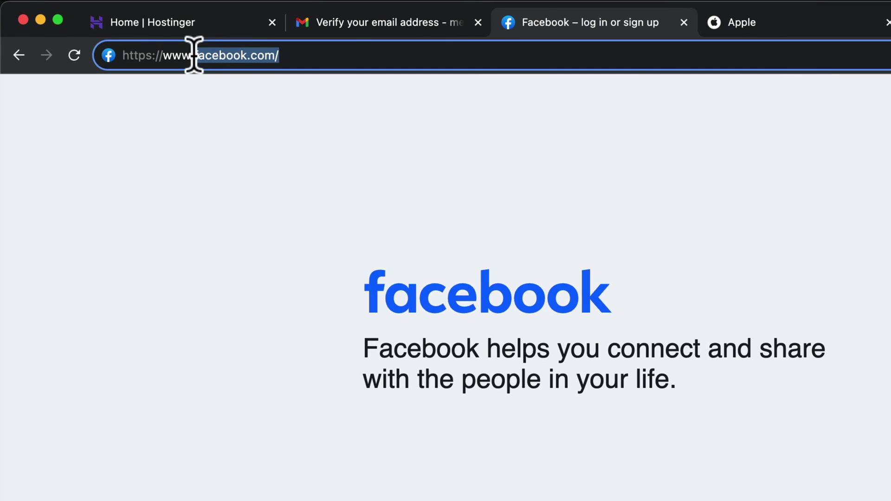
{"action": "left_click", "coordinate": [814, 23]}
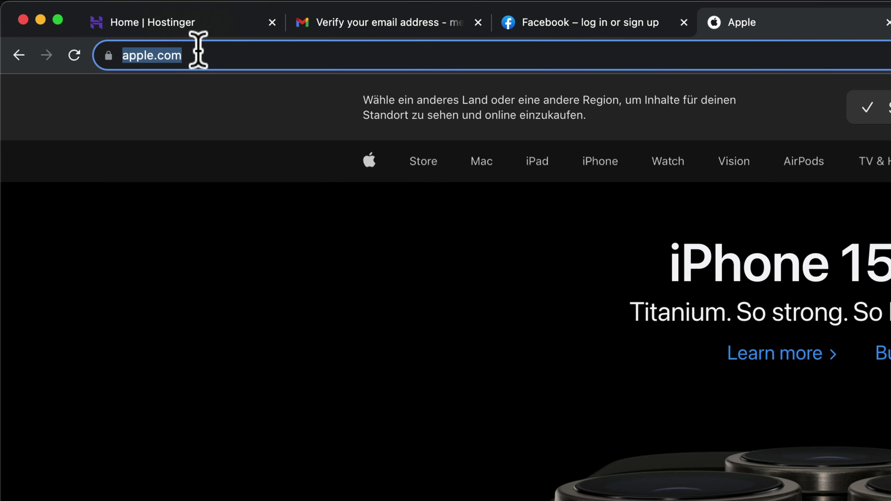
{"action": "left_click", "coordinate": [218, 55]}
{"action": "left_click_drag", "start_coordinate": [258, 55], "coordinate": [180, 54]}
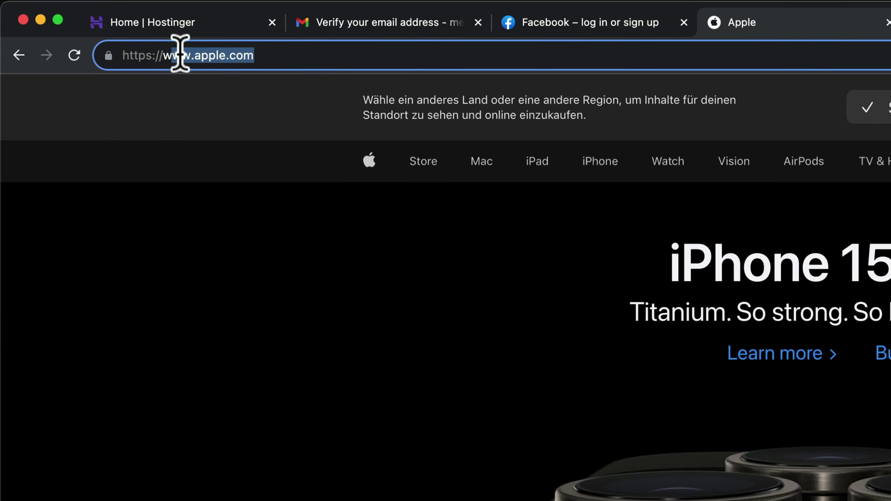
{"action": "left_click", "coordinate": [191, 24]}
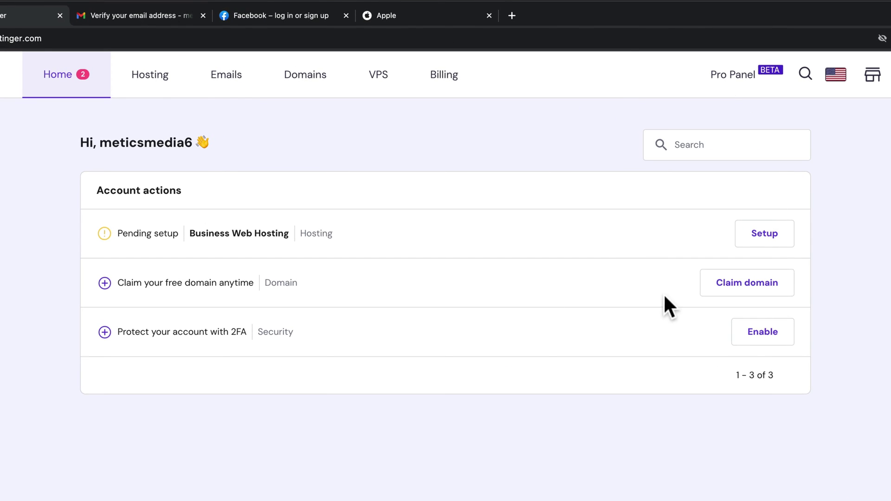
Start claiming the free domain and choose .com as the extension.
{"action": "left_click", "coordinate": [736, 289]}
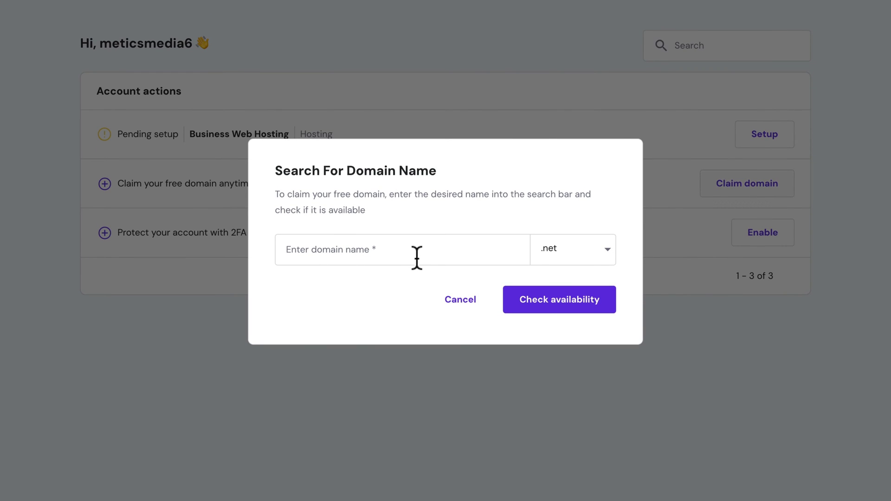
{"action": "left_click", "coordinate": [606, 258]}
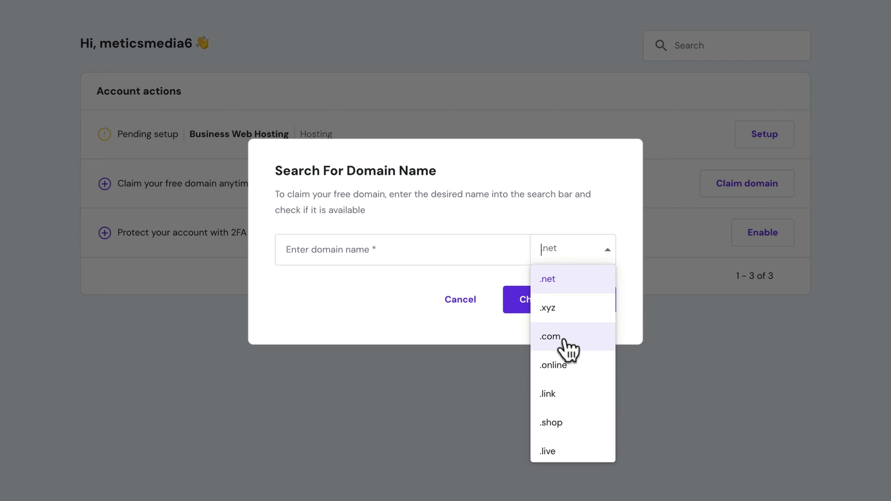
{"action": "scroll", "coordinate": [563, 342], "scroll_direction": "down", "scroll_amount": 2}
{"action": "scroll", "coordinate": [567, 353], "scroll_direction": "down", "scroll_amount": 2}
{"action": "scroll", "coordinate": [569, 353], "scroll_direction": "up", "scroll_amount": 3}
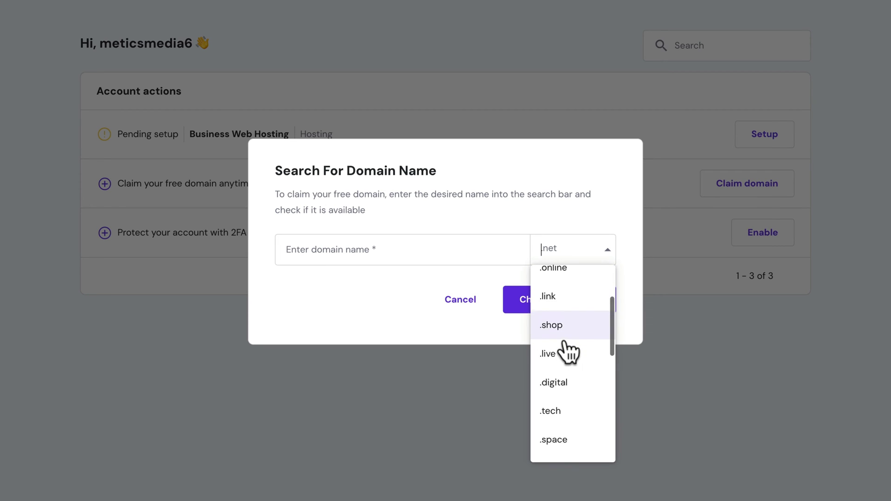
{"action": "scroll", "coordinate": [570, 352], "scroll_direction": "up", "scroll_amount": 1}
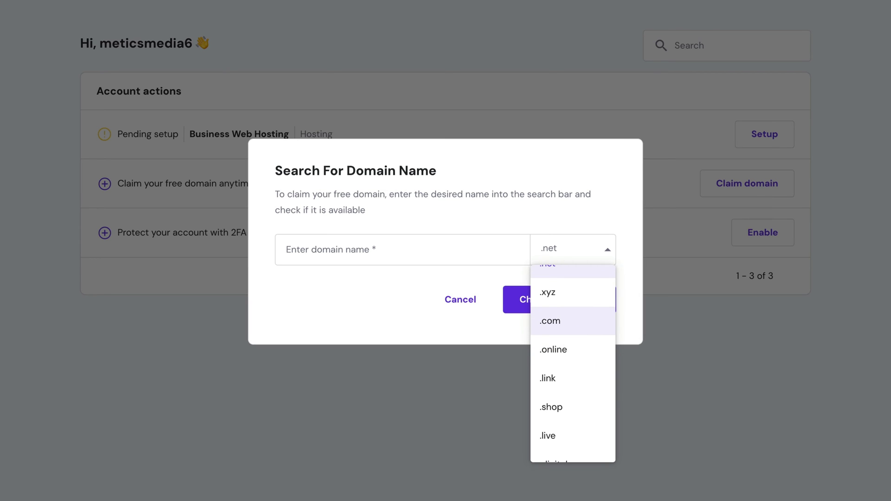
{"action": "left_click", "coordinate": [568, 329]}
Enter the name meticstravel and check that meticstravel.com is available at $0.00 for the first year.
{"action": "left_click", "coordinate": [330, 249]}
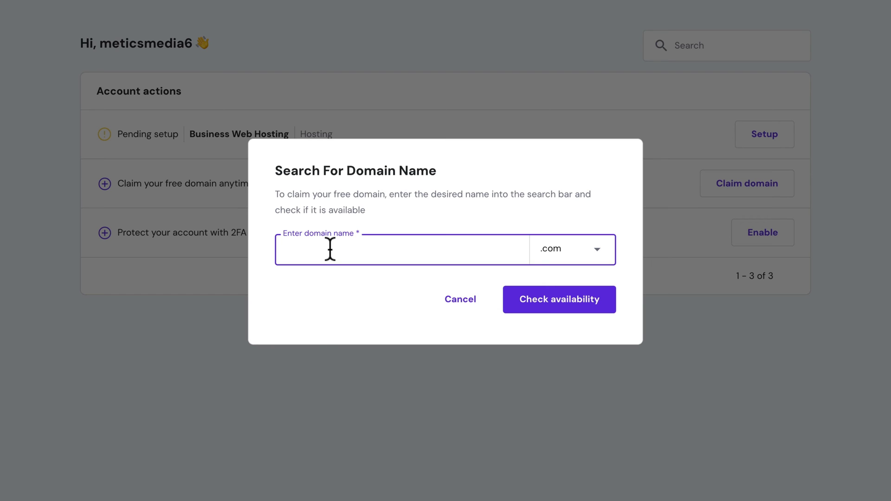
{"action": "type", "text": "meticstrace"}
{"action": "key", "text": "BackSpace"}
{"action": "key", "text": "BackSpace"}
{"action": "type", "text": "vel"}
{"action": "left_click", "coordinate": [561, 301]}
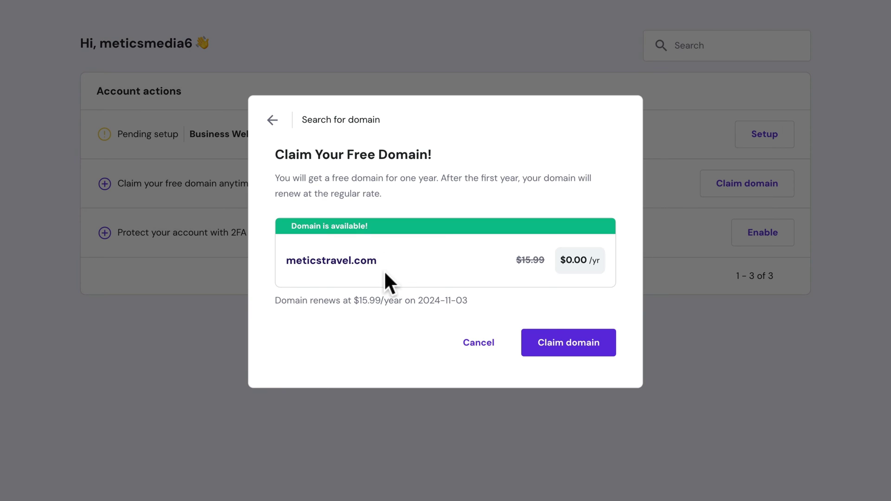
Claim meticstravel.com, highlight the confirmation message, and continue to the web hosting offer.
{"action": "left_click", "coordinate": [565, 349]}
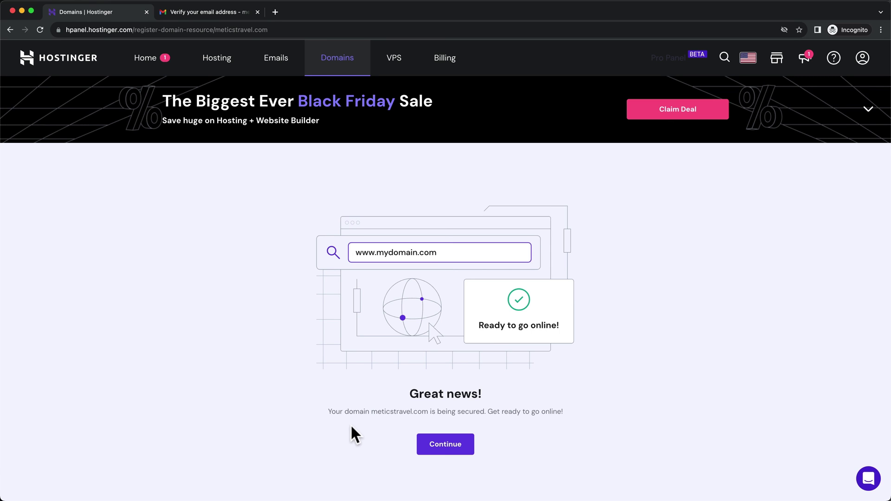
{"action": "left_click_drag", "start_coordinate": [331, 411], "coordinate": [441, 412]}
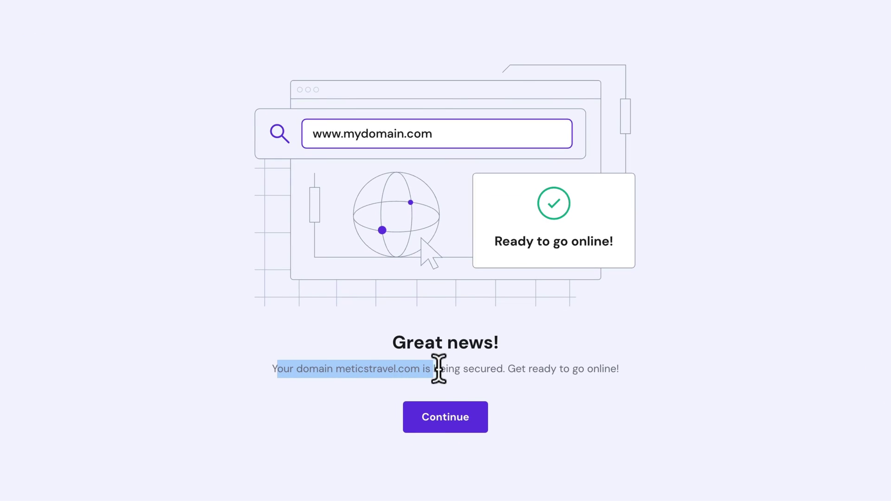
{"action": "left_click_drag", "start_coordinate": [439, 369], "coordinate": [531, 367]}
{"action": "left_click", "coordinate": [575, 406]}
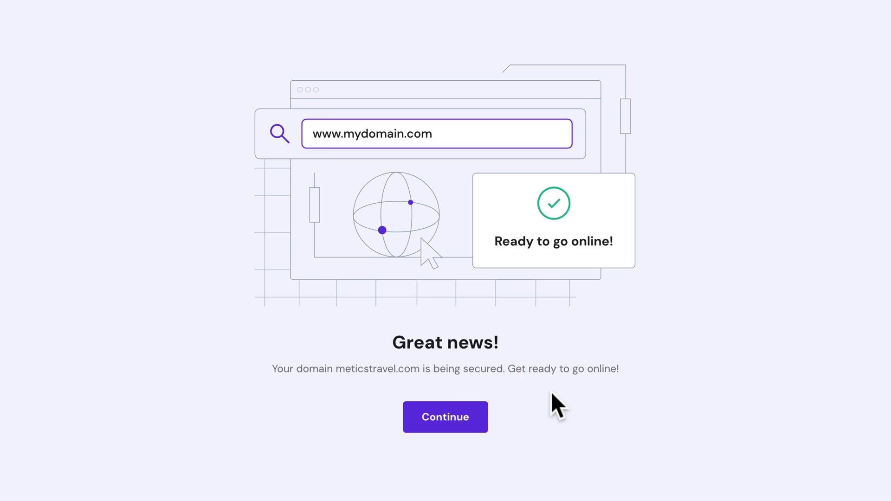
{"action": "left_click", "coordinate": [452, 420]}
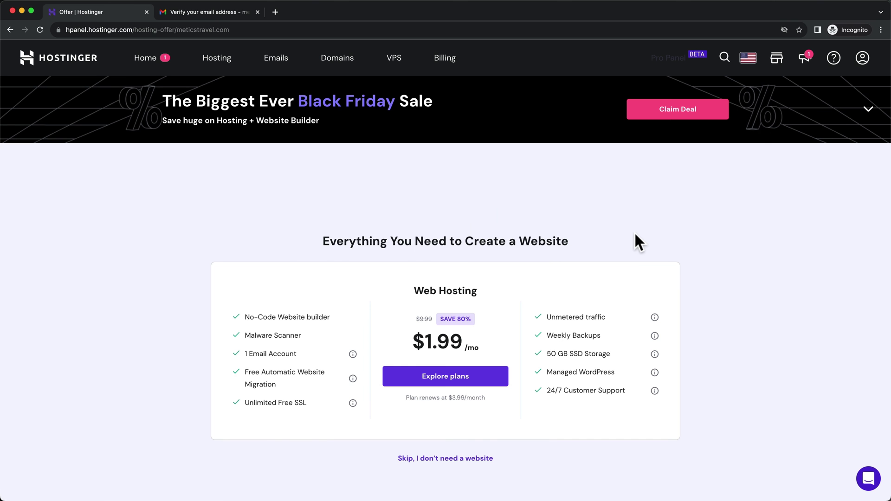
Decline the $1.99/mo Web Hosting offer to reach the meticstravel.com Domain Overview.
{"action": "scroll", "coordinate": [632, 231], "scroll_direction": "down", "scroll_amount": 2}
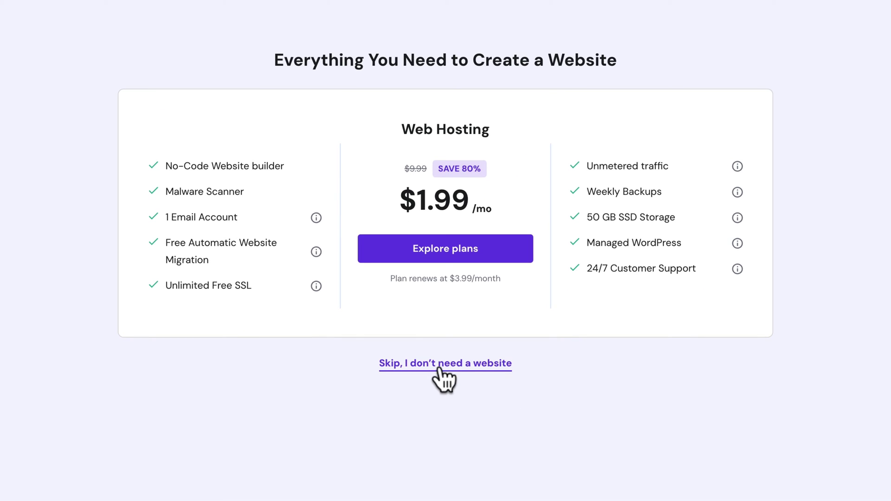
{"action": "left_click", "coordinate": [432, 365]}
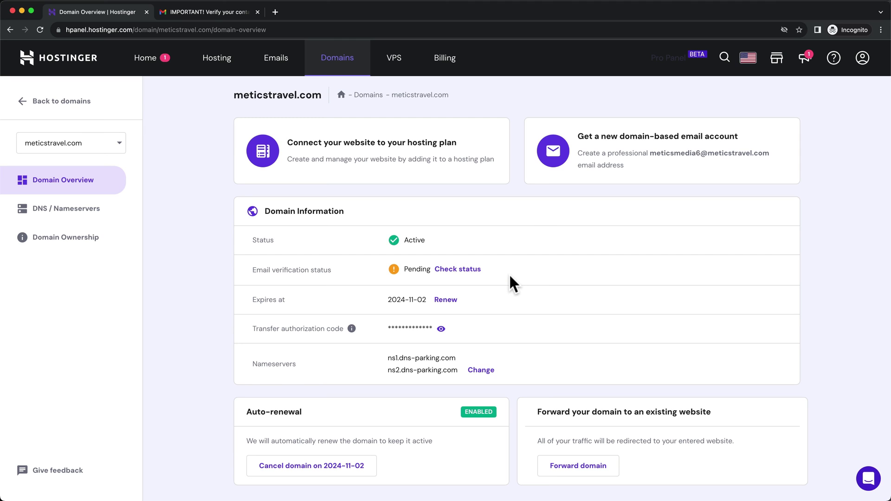
Open the meticstravel.com contact-verification email, follow its validation link, and close the confirmation page.
{"action": "left_click", "coordinate": [223, 12]}
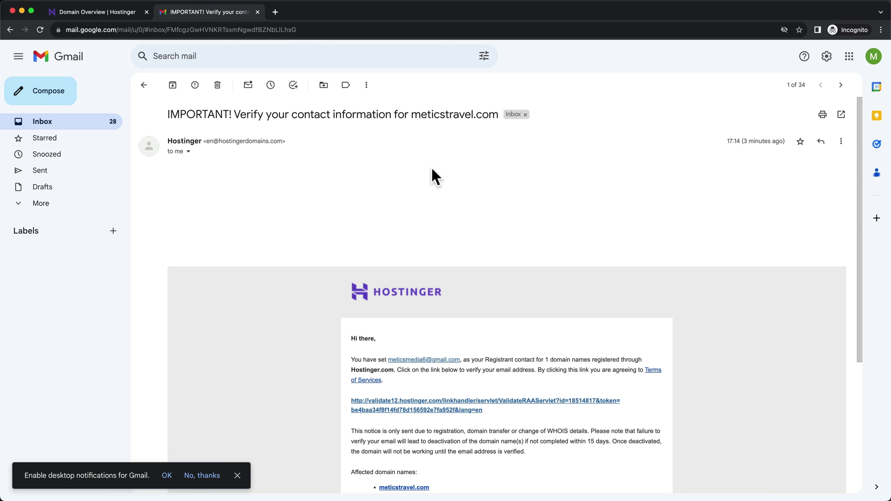
{"action": "left_click_drag", "start_coordinate": [171, 114], "coordinate": [489, 116]}
{"action": "left_click", "coordinate": [414, 115]}
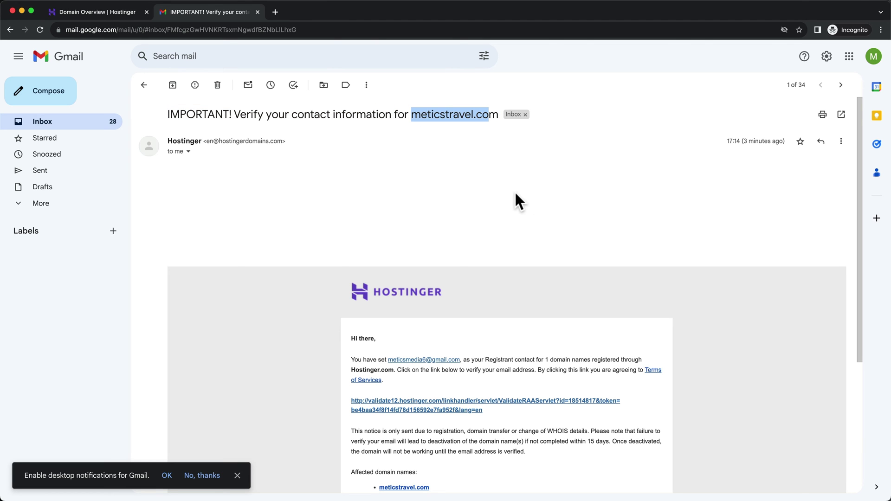
{"action": "scroll", "coordinate": [516, 200], "scroll_direction": "down", "scroll_amount": 2}
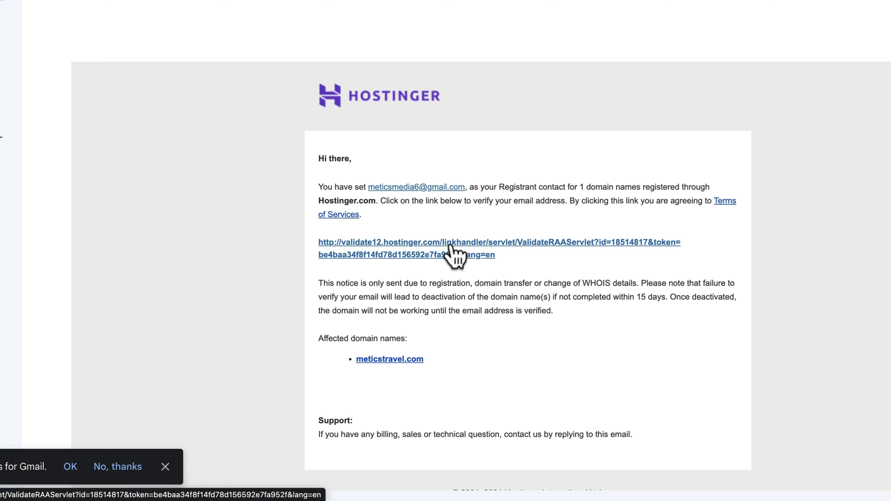
{"action": "left_click", "coordinate": [451, 247]}
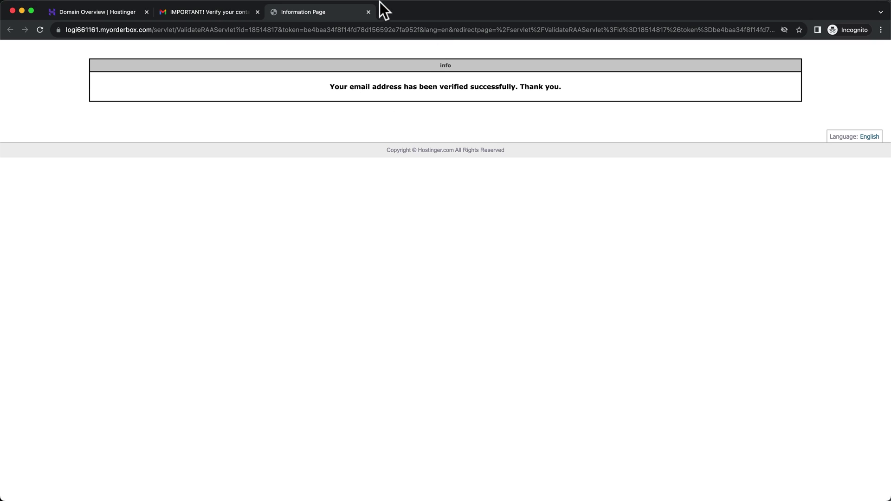
{"action": "left_click", "coordinate": [368, 12]}
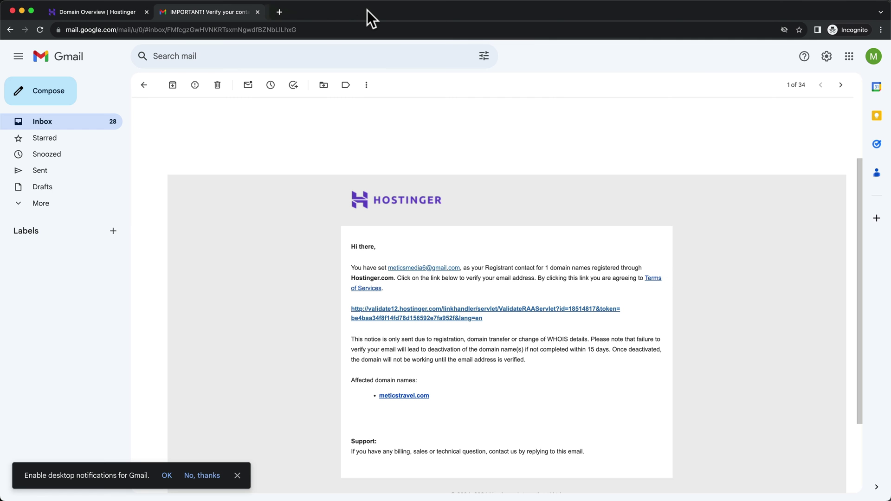
Reload the meticstravel.com Domain Overview and highlight the email verification status now reading Verified.
{"action": "left_click", "coordinate": [93, 11]}
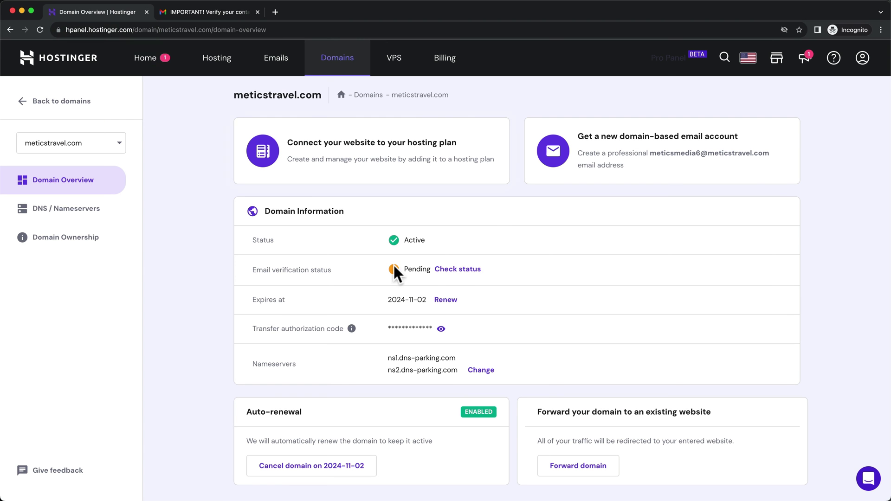
{"action": "left_click", "coordinate": [39, 30]}
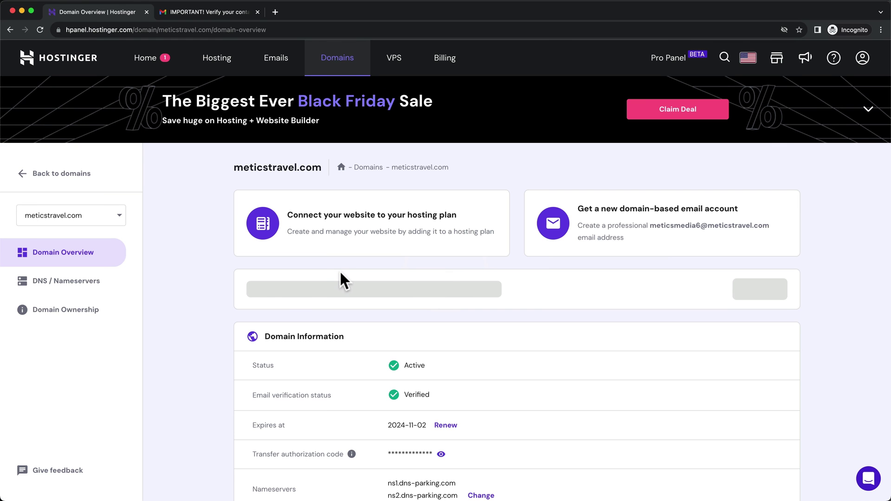
{"action": "scroll", "coordinate": [341, 279], "scroll_direction": "down", "scroll_amount": 5}
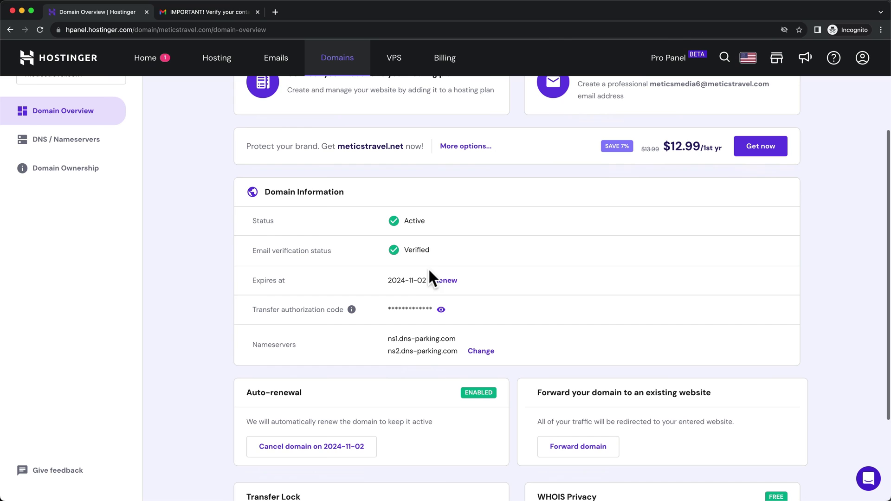
{"action": "left_click_drag", "start_coordinate": [444, 249], "coordinate": [396, 247]}
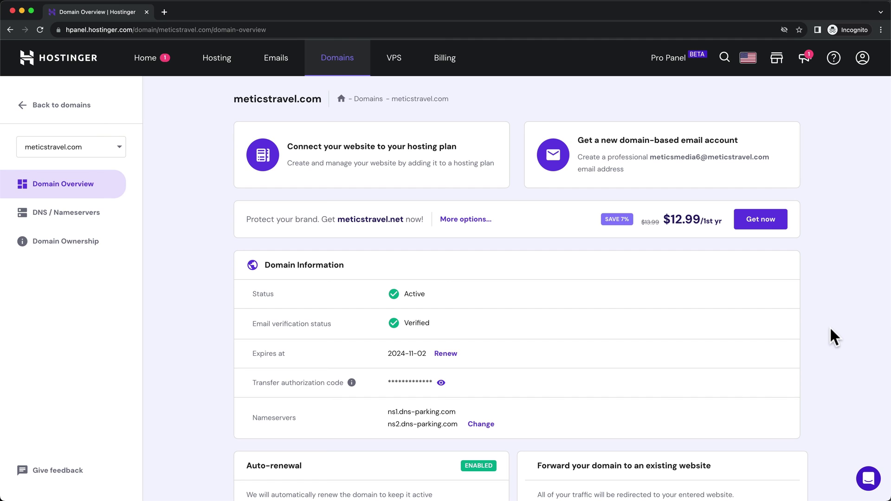
{"action": "scroll", "coordinate": [829, 327], "scroll_direction": "up", "scroll_amount": 1}
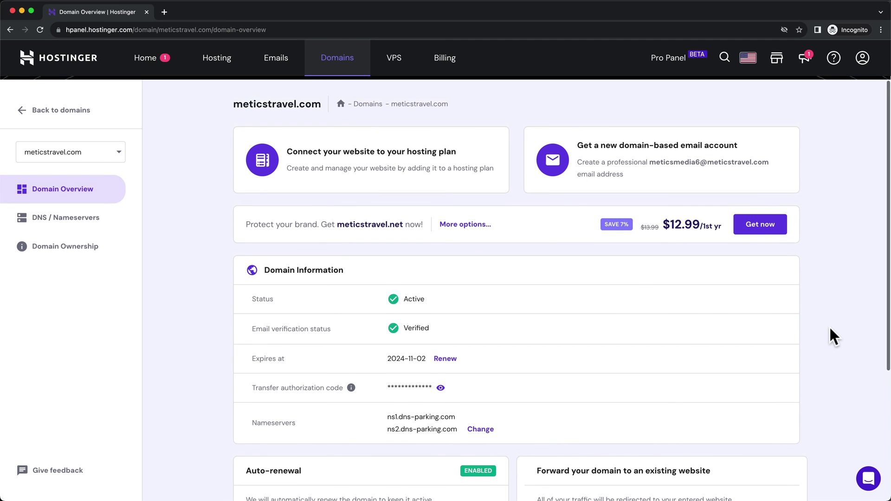
{"action": "scroll", "coordinate": [829, 326], "scroll_direction": "up", "scroll_amount": 1}
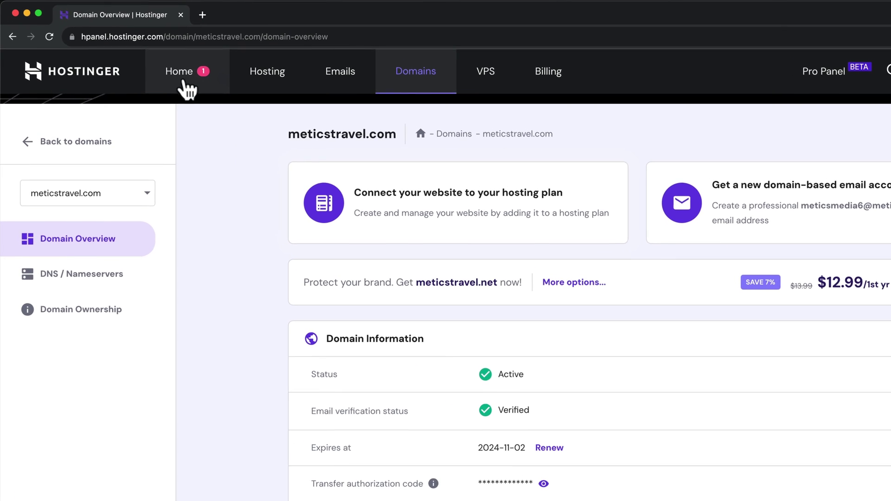
From Home, launch setup for the Business Web Hosting plan, skip the survey, and choose Create a new website.
{"action": "left_click", "coordinate": [187, 82]}
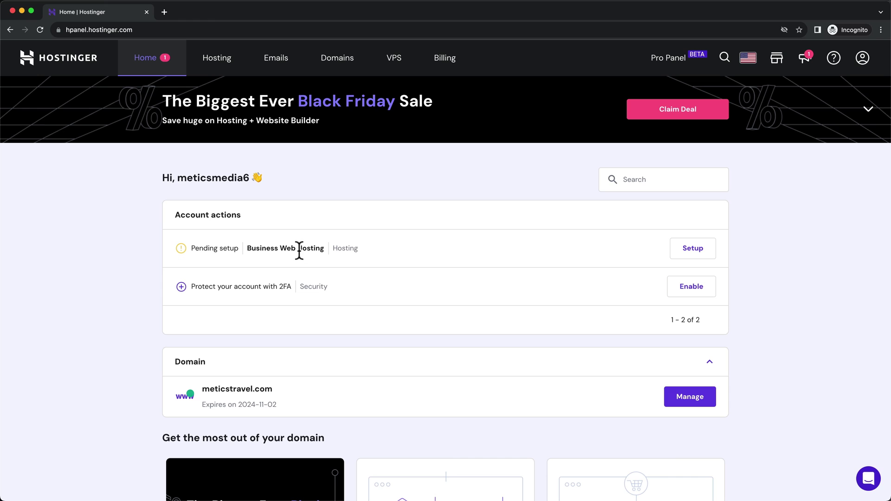
{"action": "left_click", "coordinate": [693, 248]}
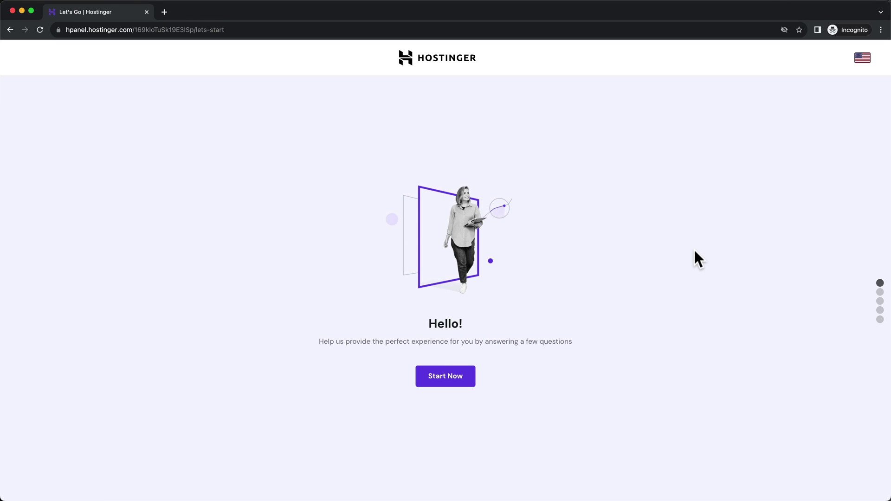
{"action": "left_click", "coordinate": [461, 388]}
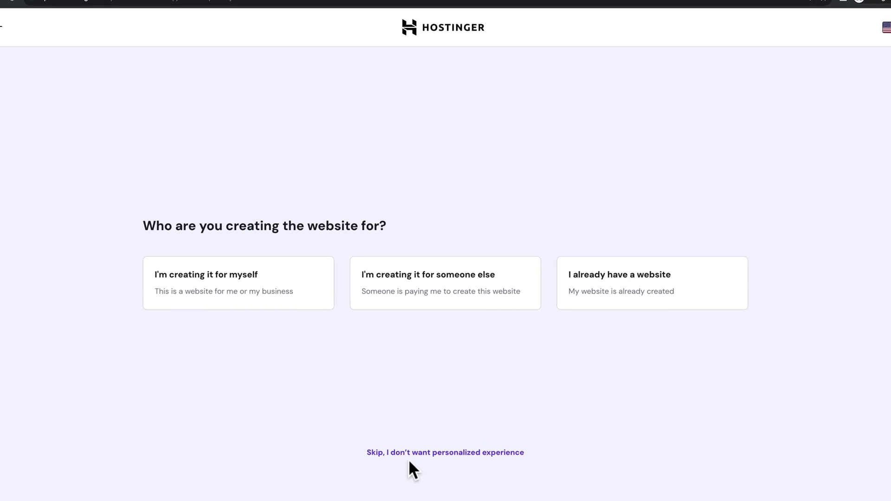
{"action": "left_click", "coordinate": [451, 436]}
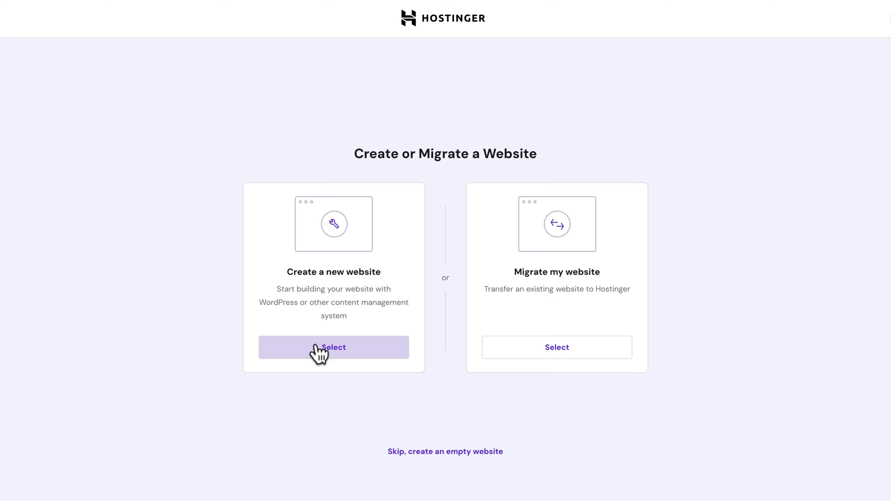
{"action": "left_click", "coordinate": [347, 346]}
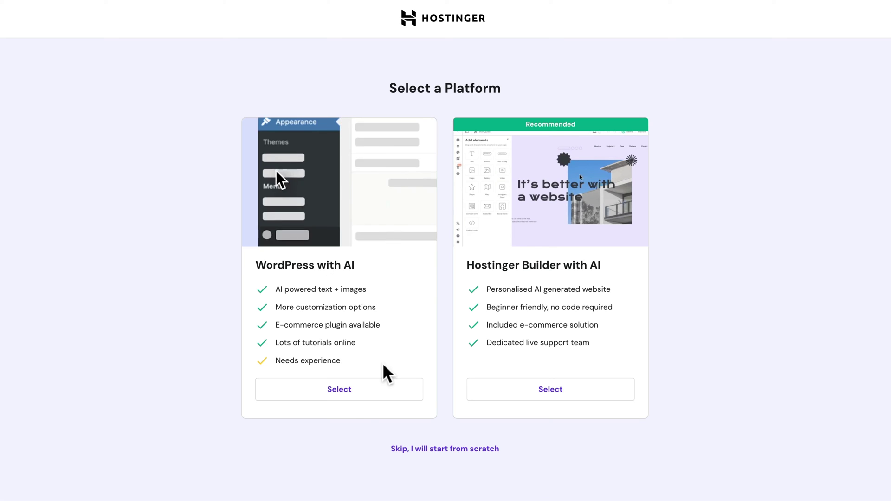
Choose WordPress with AI as the platform, skipping plugins, the template and AI-generated content.
{"action": "left_click", "coordinate": [344, 395]}
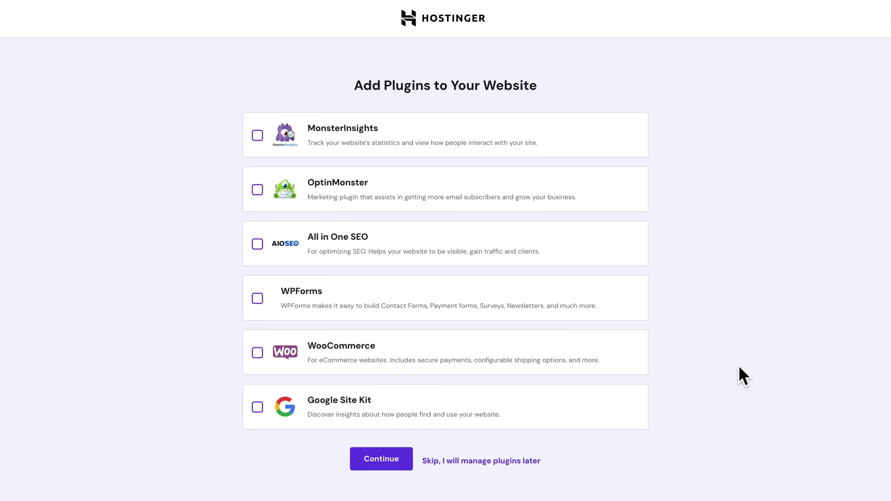
{"action": "scroll", "coordinate": [739, 366], "scroll_direction": "down", "scroll_amount": 1}
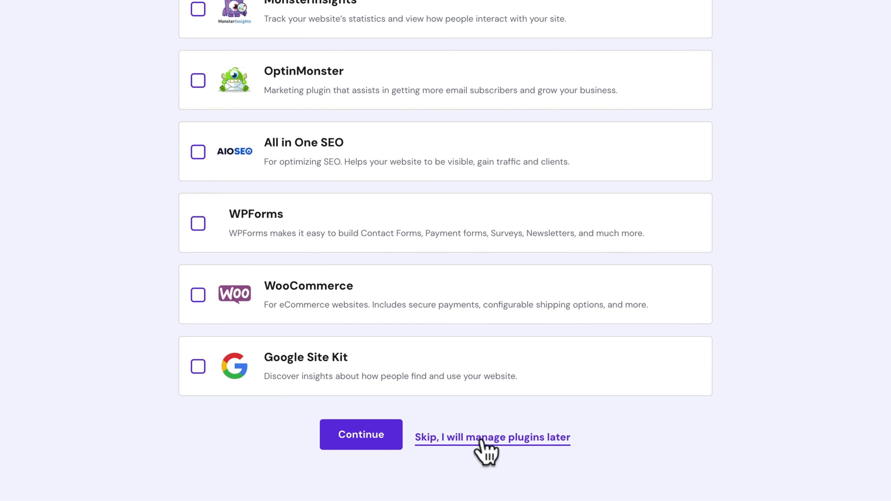
{"action": "left_click", "coordinate": [505, 440]}
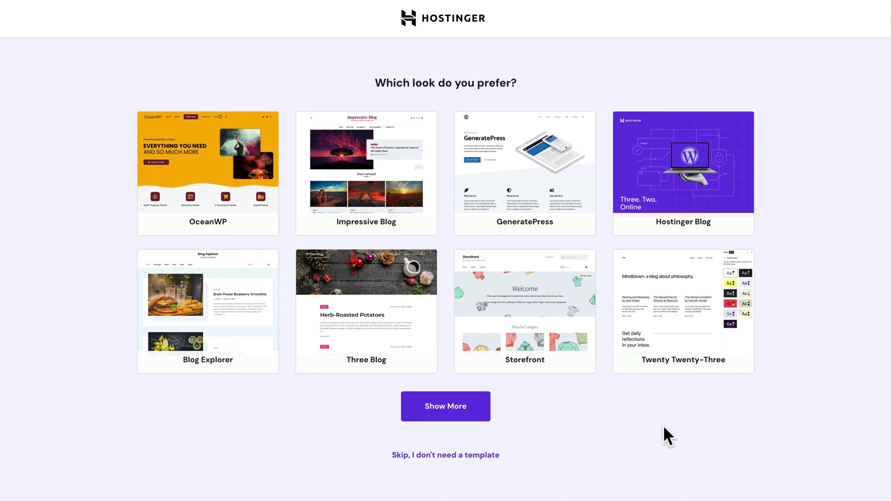
{"action": "left_click", "coordinate": [469, 456]}
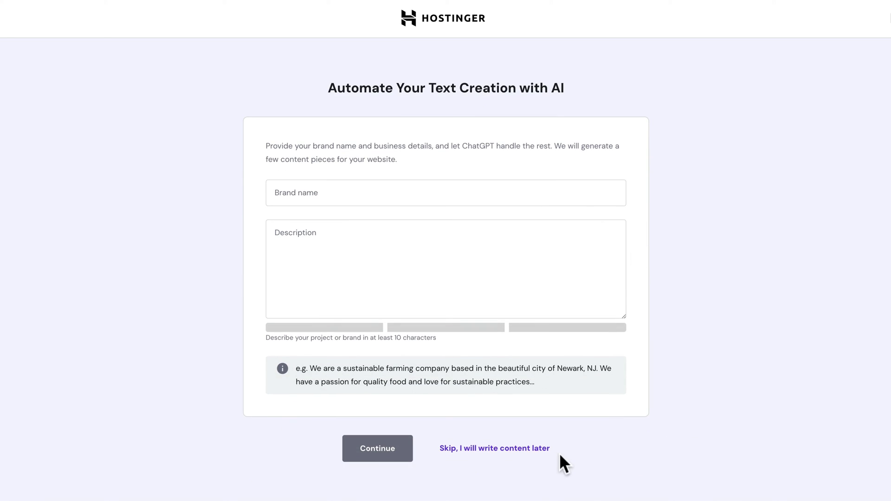
{"action": "left_click", "coordinate": [497, 450]}
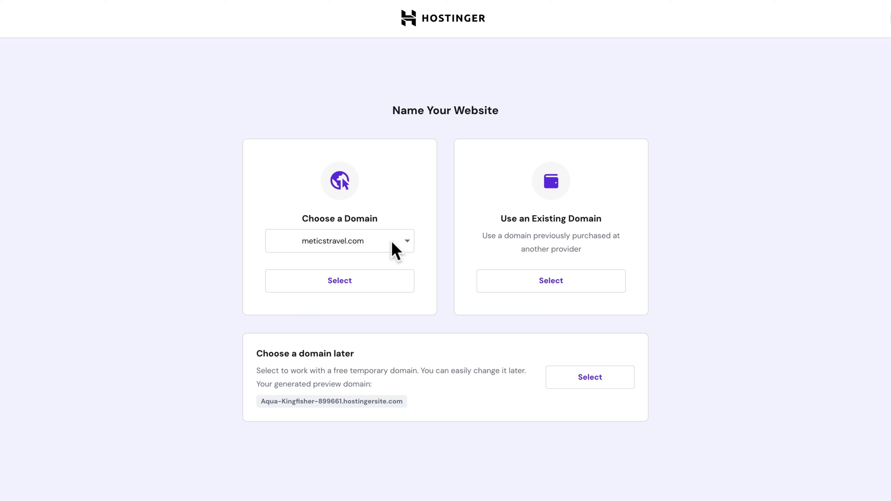
Select meticstravel.com as the domain and confirm North America (USA, AZ) as the server location.
{"action": "left_click", "coordinate": [352, 281]}
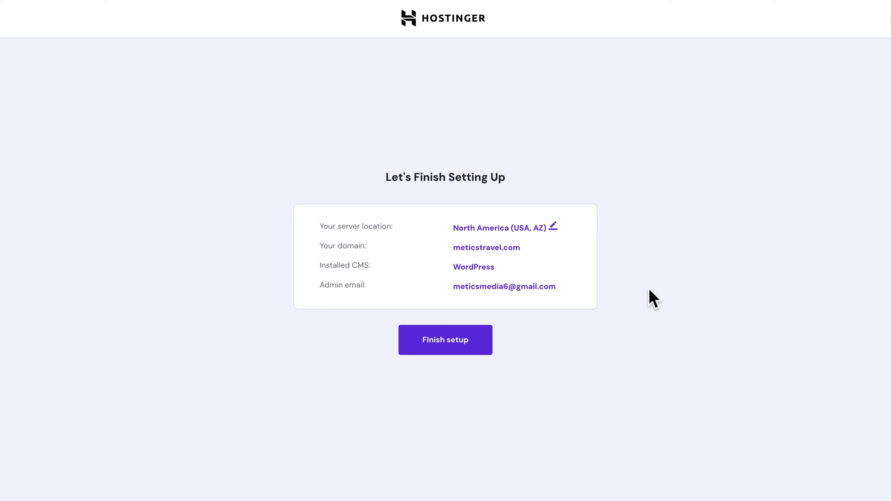
{"action": "left_click", "coordinate": [553, 227]}
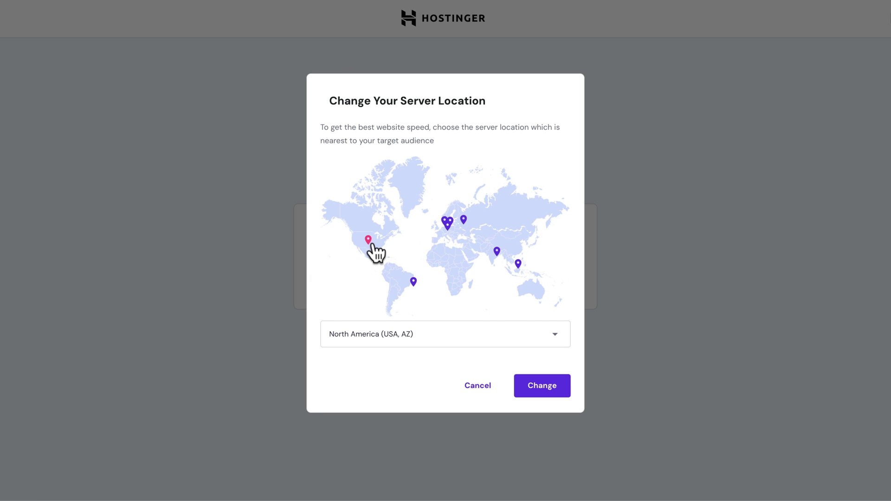
{"action": "left_click", "coordinate": [541, 391]}
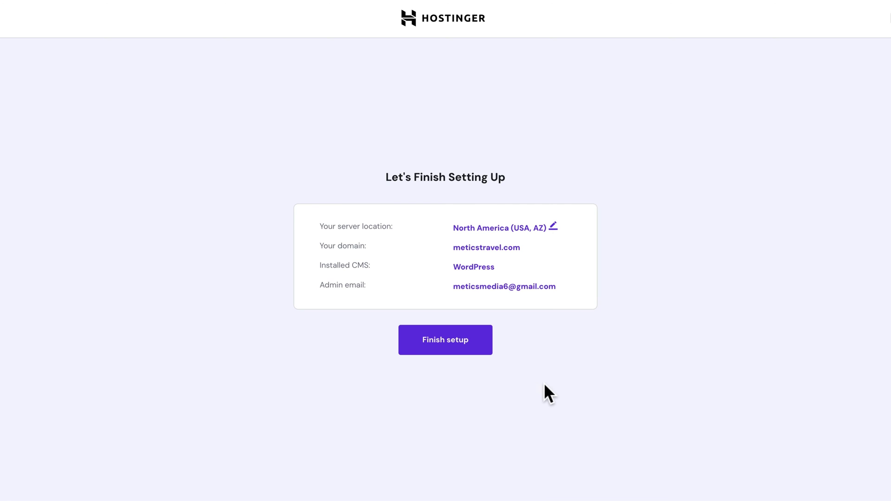
Finish the WordPress setup and open the site's Admin Panel from the Well Done page.
{"action": "left_click", "coordinate": [465, 346]}
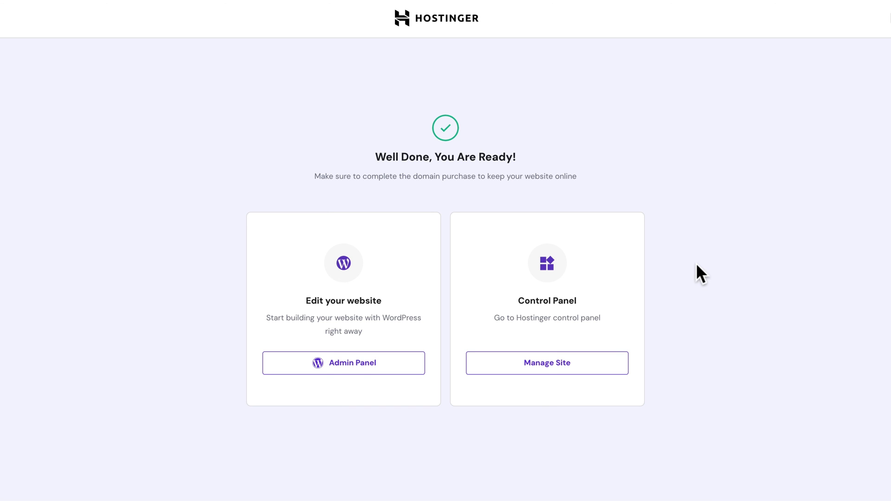
{"action": "left_click", "coordinate": [407, 362]}
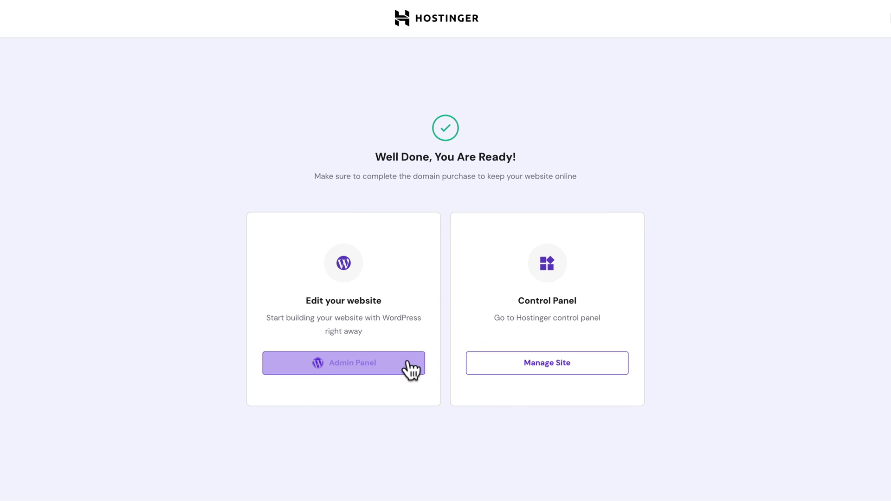